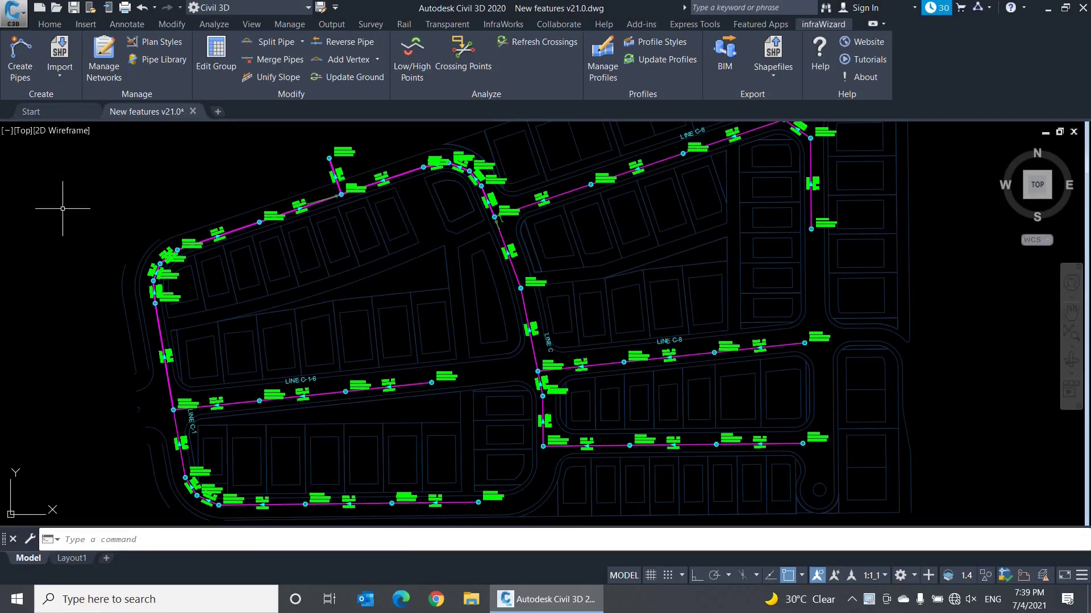
Keep INW_NodeAnnoLeader as the node leader style in the Standard Gravity plan style
click(159, 46)
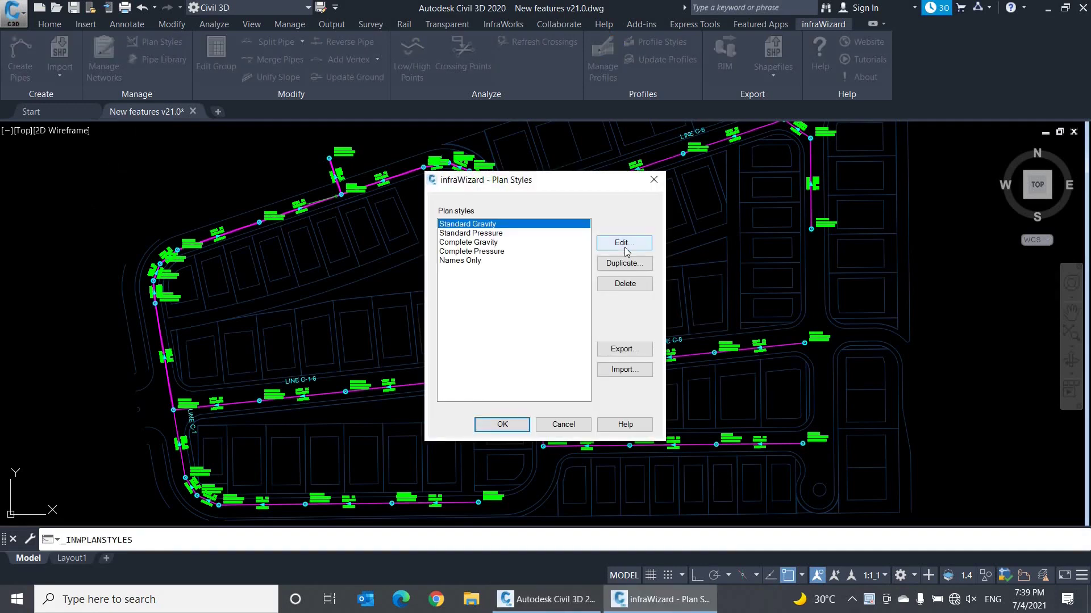
click(623, 244)
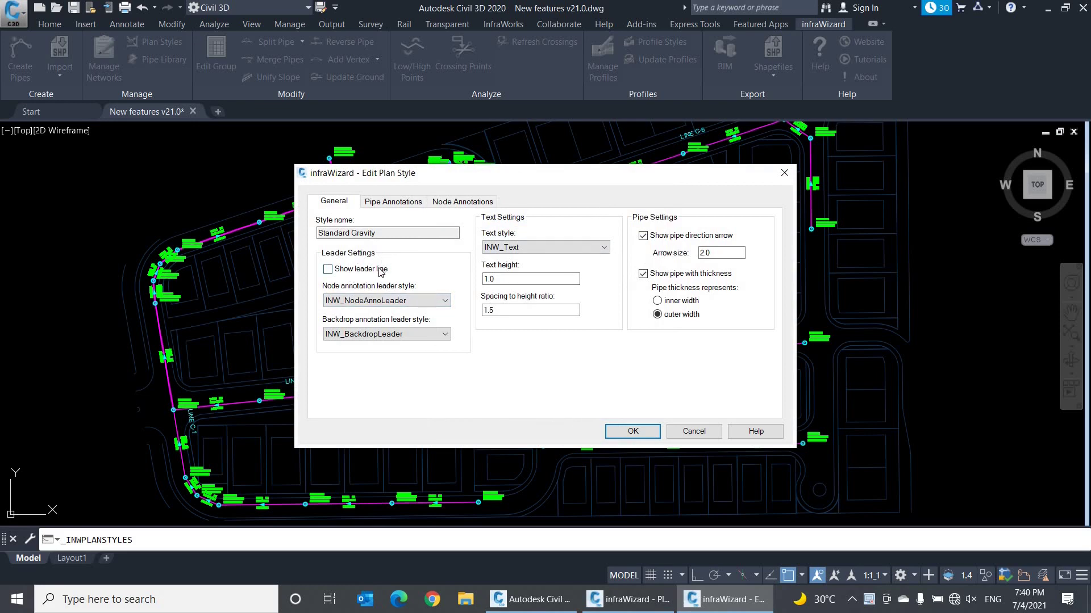
click(401, 301)
click(401, 301)
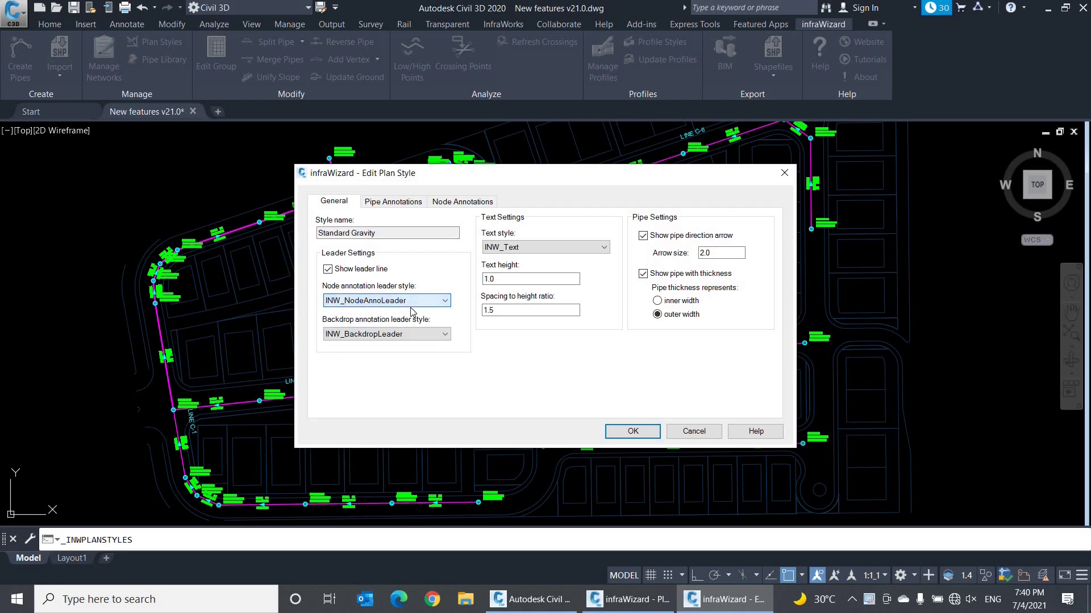
click(620, 432)
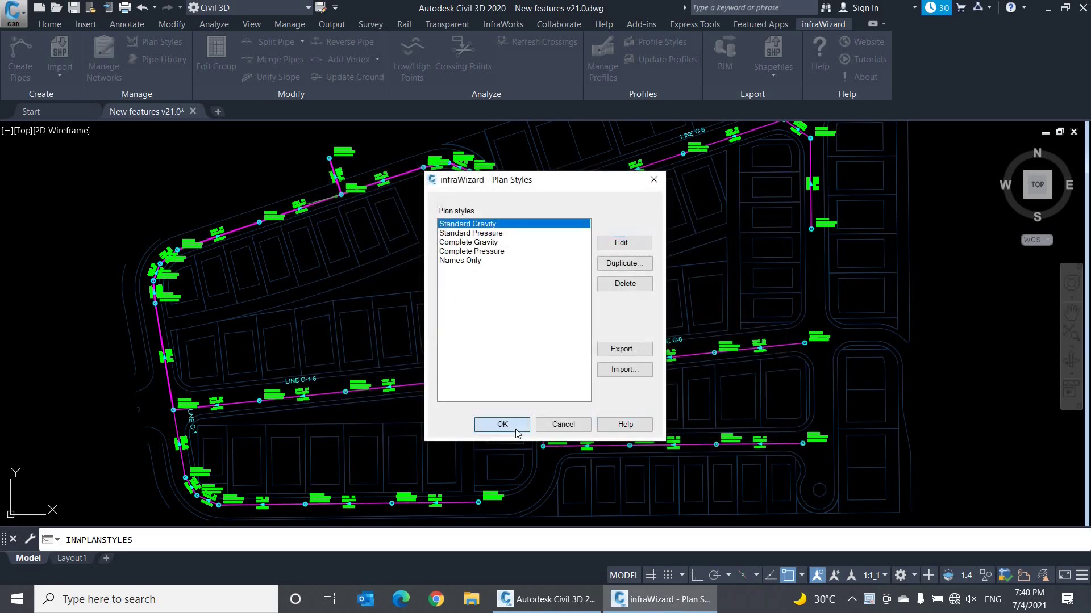
click(502, 425)
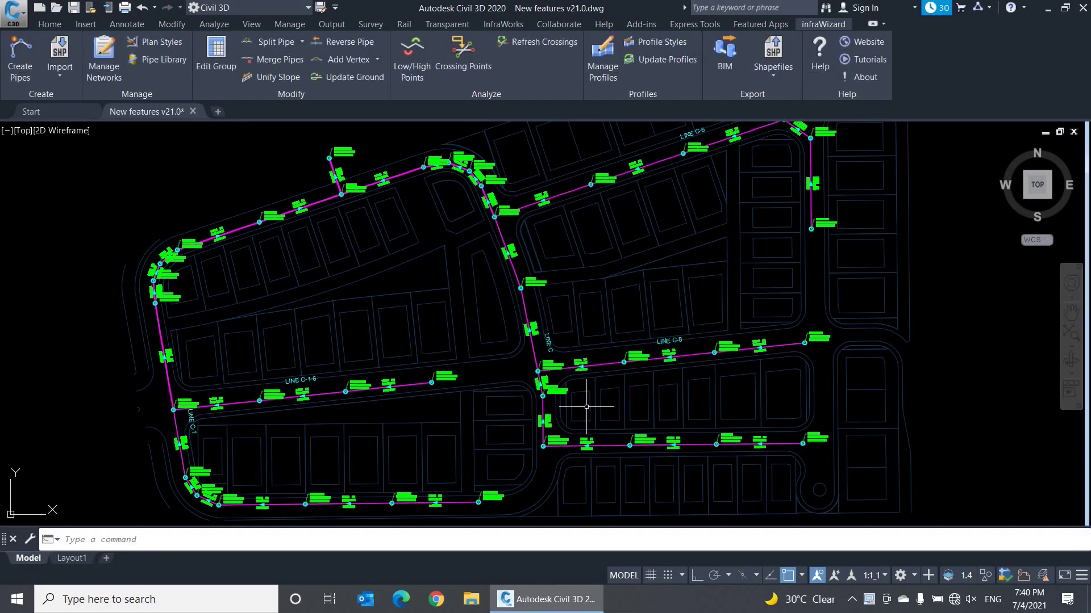
Zoom to LINE C-8 and move the MH-C-8-1 label higher above its manhole
scroll(628, 375, up, 6)
scroll(636, 340, up, 2)
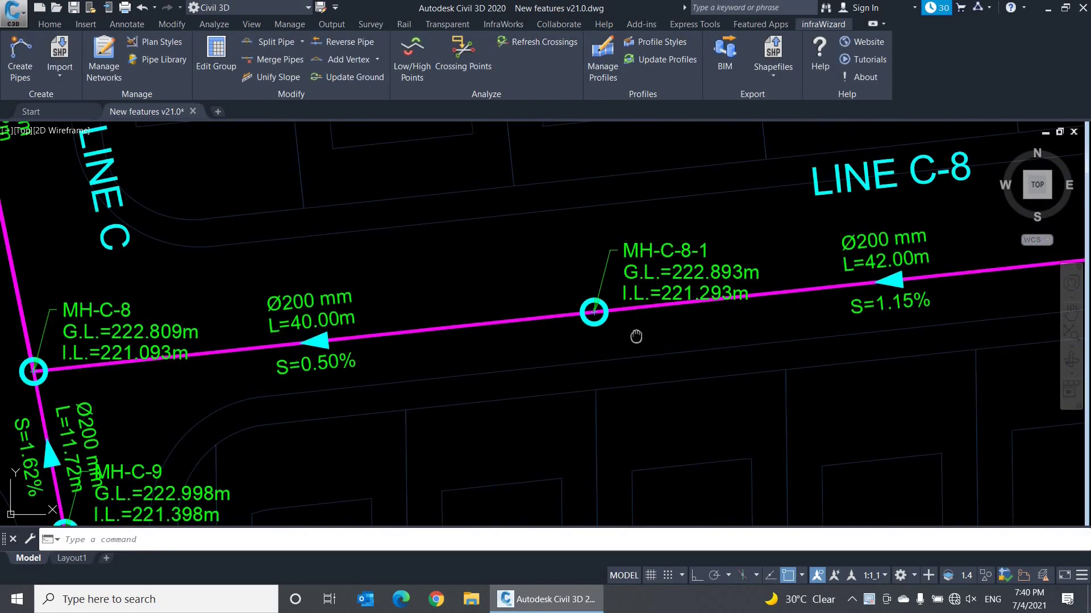
middle_drag(637, 334, 615, 381)
click(683, 322)
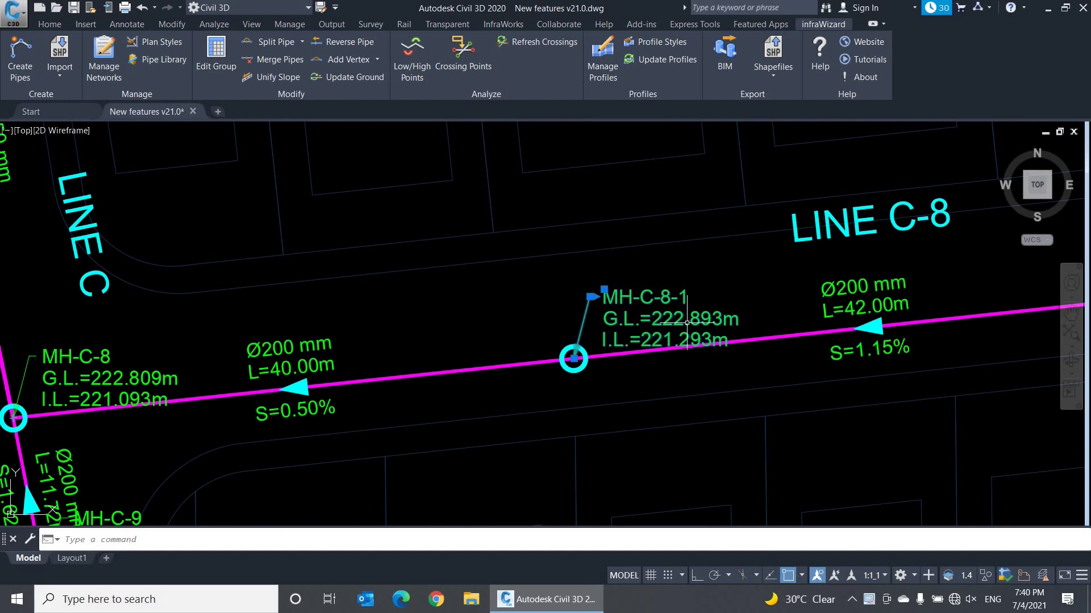
text(m)
key(Return)
click(766, 305)
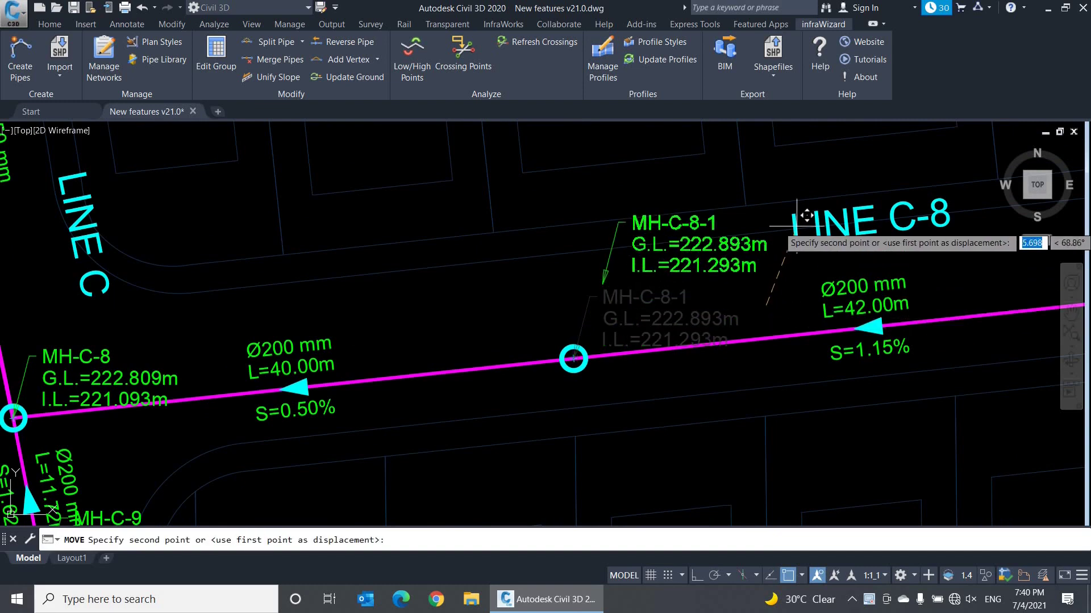
click(745, 215)
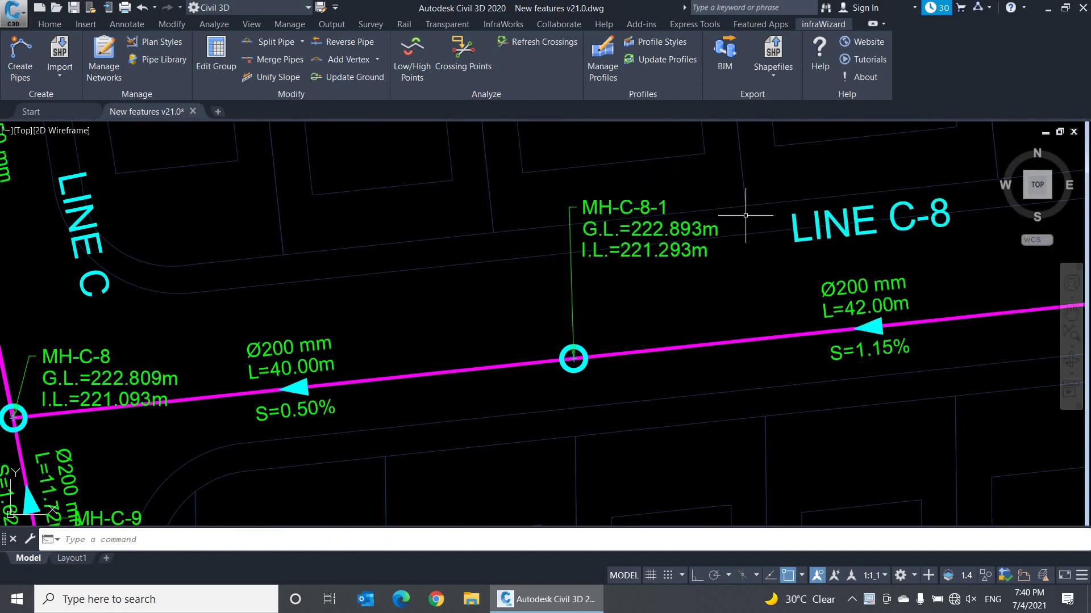
Move the MH-C-8-1 label again so it sits below the pipe on a leader
middle_drag(707, 274, 717, 301)
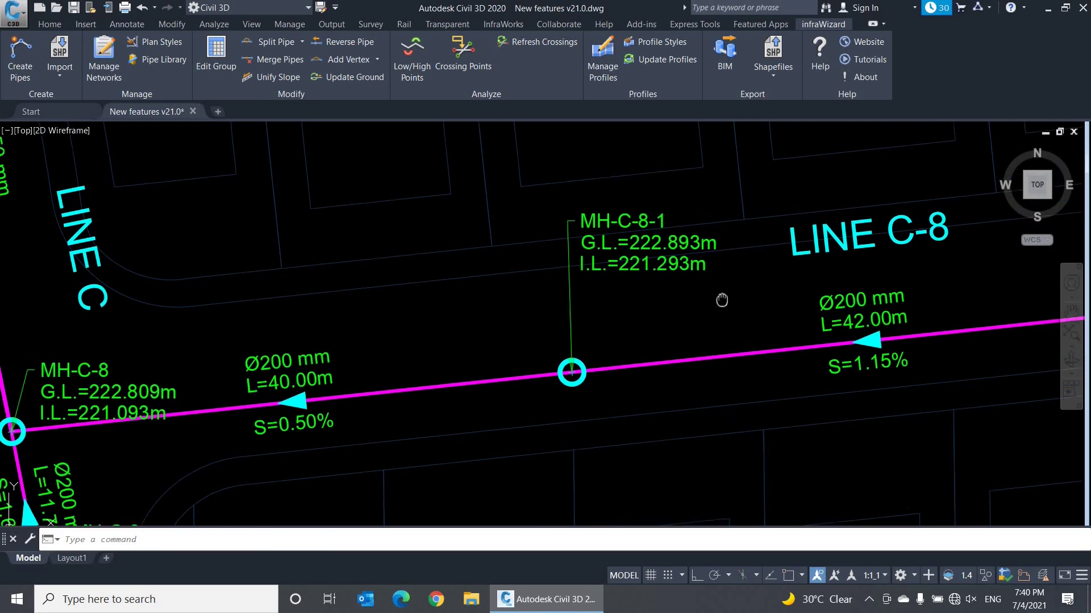
click(712, 279)
text(m)
key(Return)
click(695, 309)
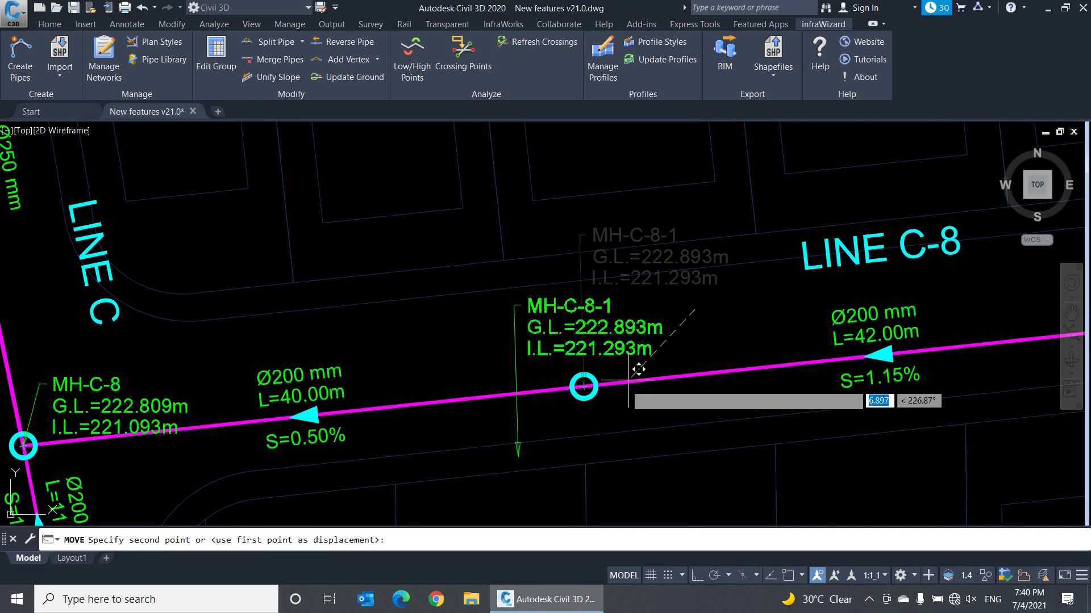
middle_drag(555, 421, 545, 260)
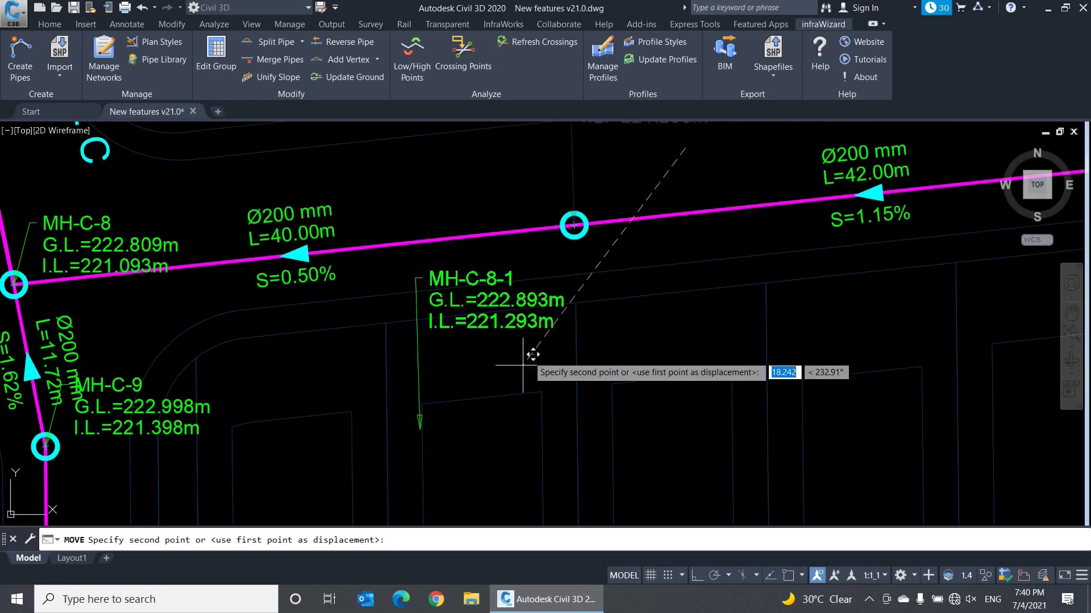
click(499, 428)
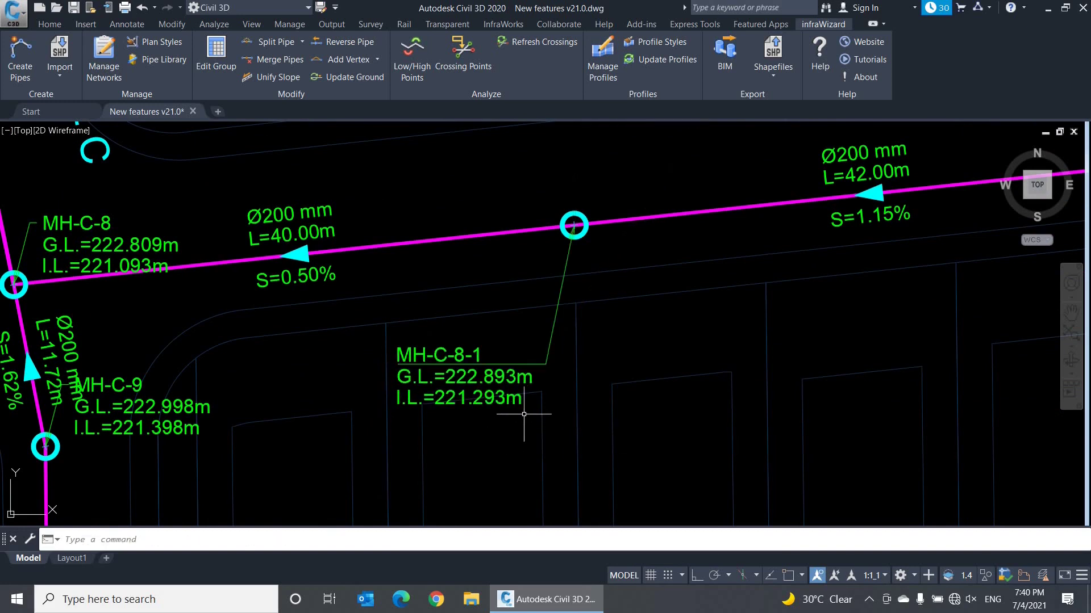
Set the MH-C-8-1 multileader's Text frame property to Yes
key(ctrl+1)
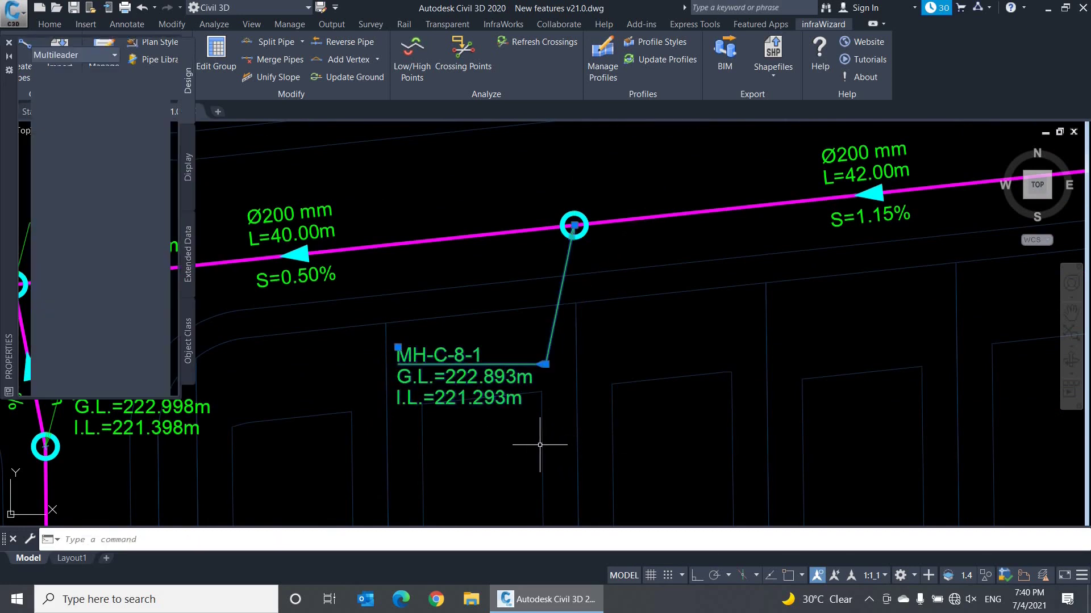
scroll(118, 334, down, 4)
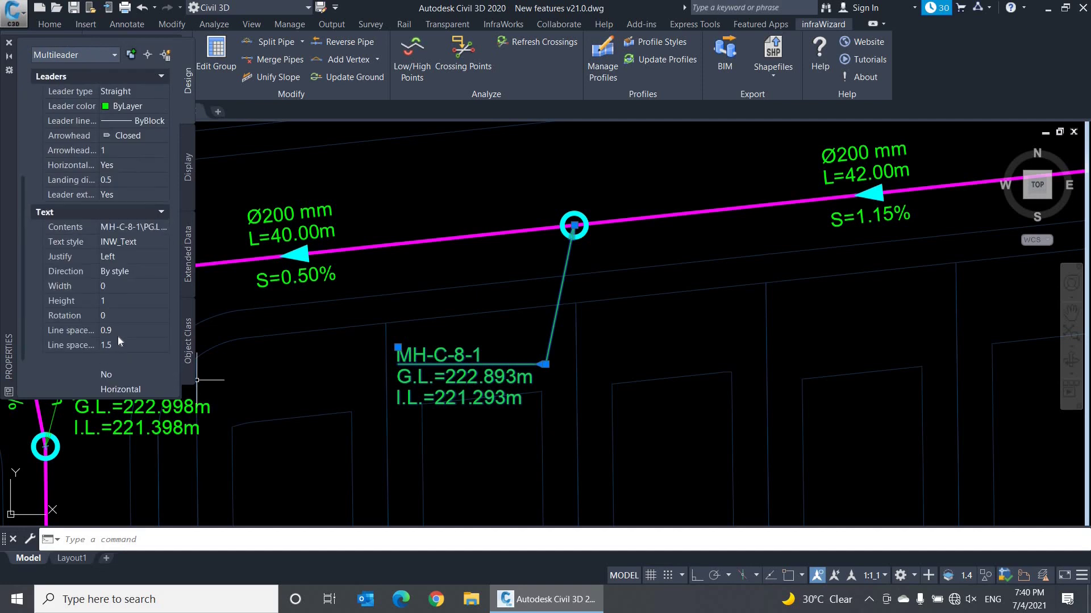
scroll(117, 336, down, 1)
click(83, 390)
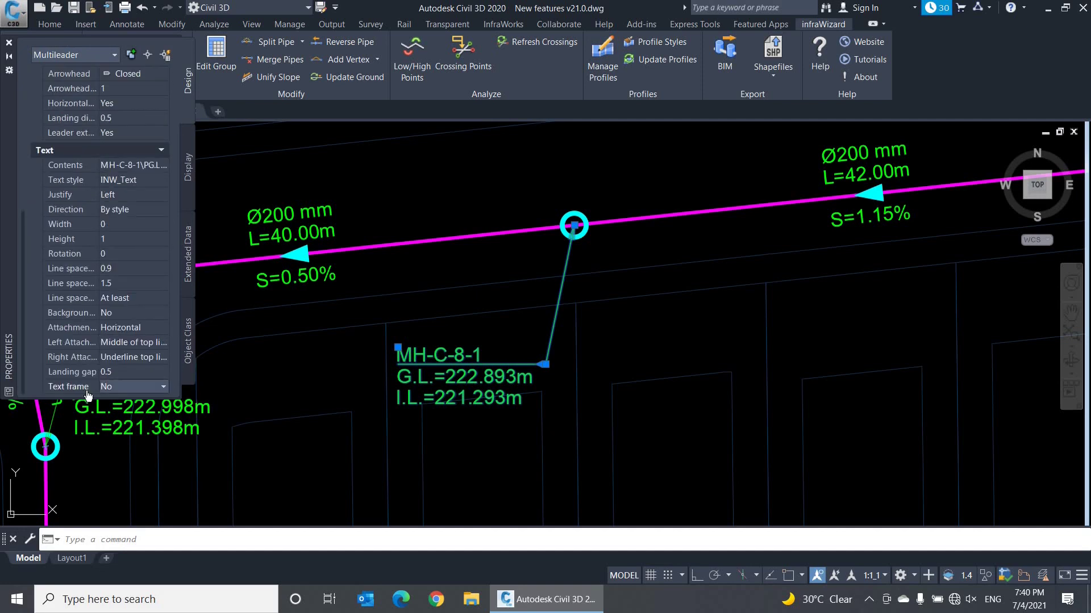
click(146, 390)
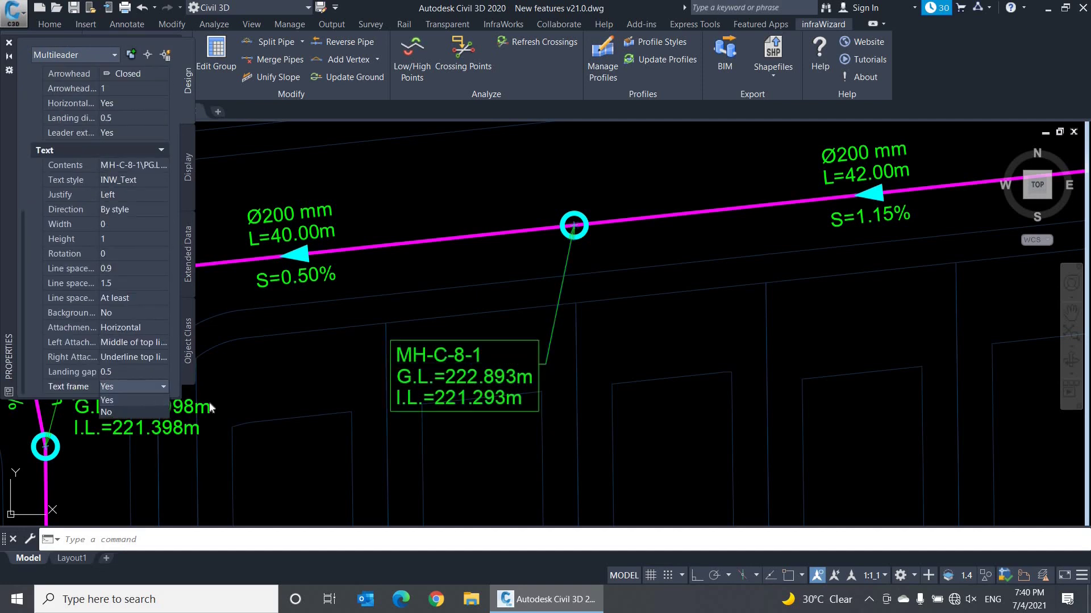
click(144, 399)
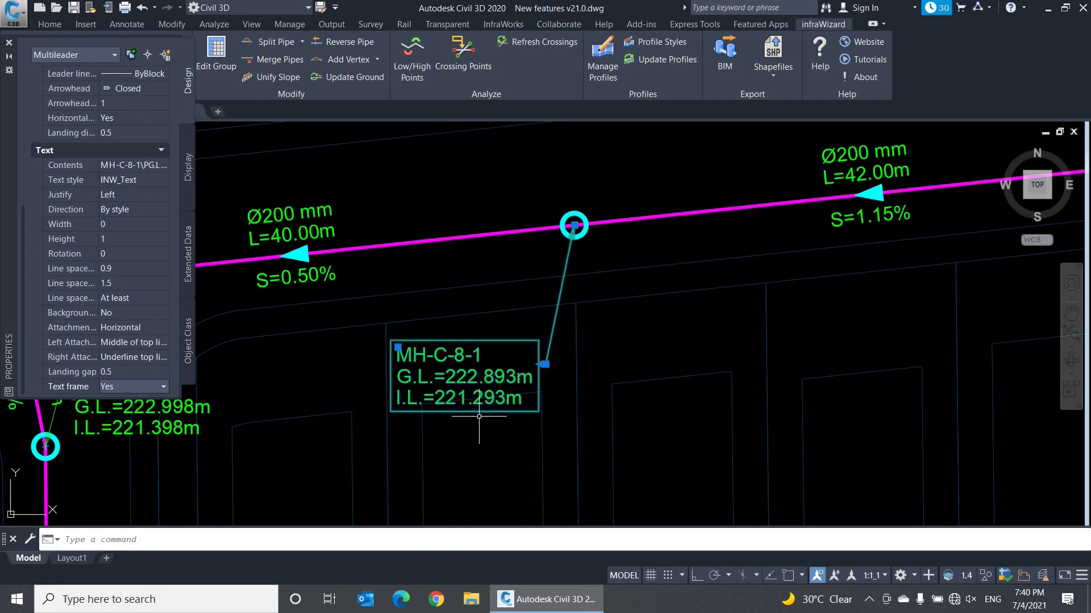
Move the framed MH-C-8-1 label slightly to the right
text(m)
key(Return)
click(464, 435)
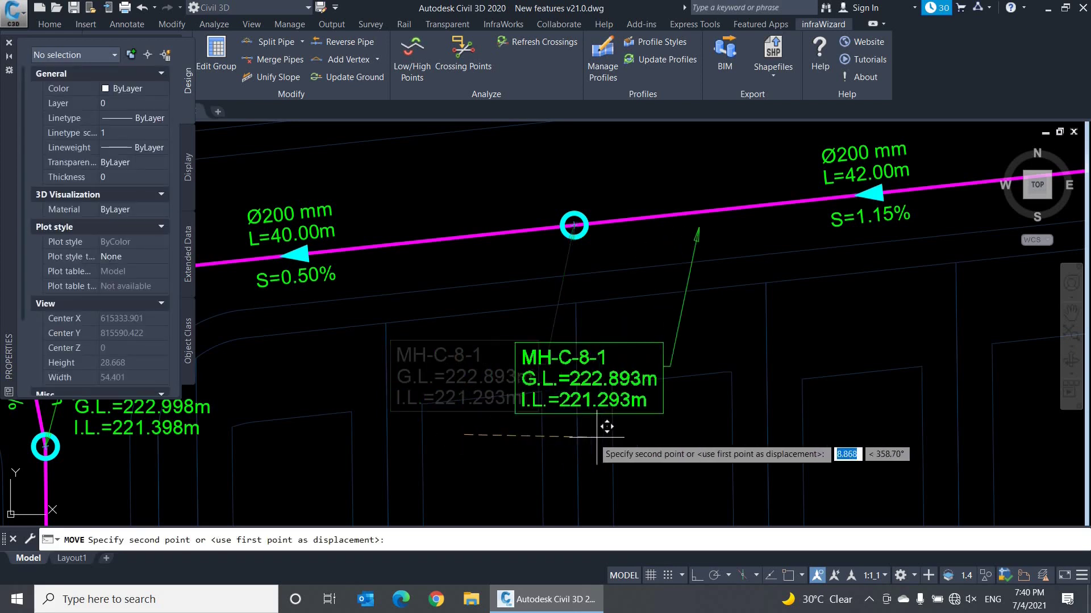
click(714, 441)
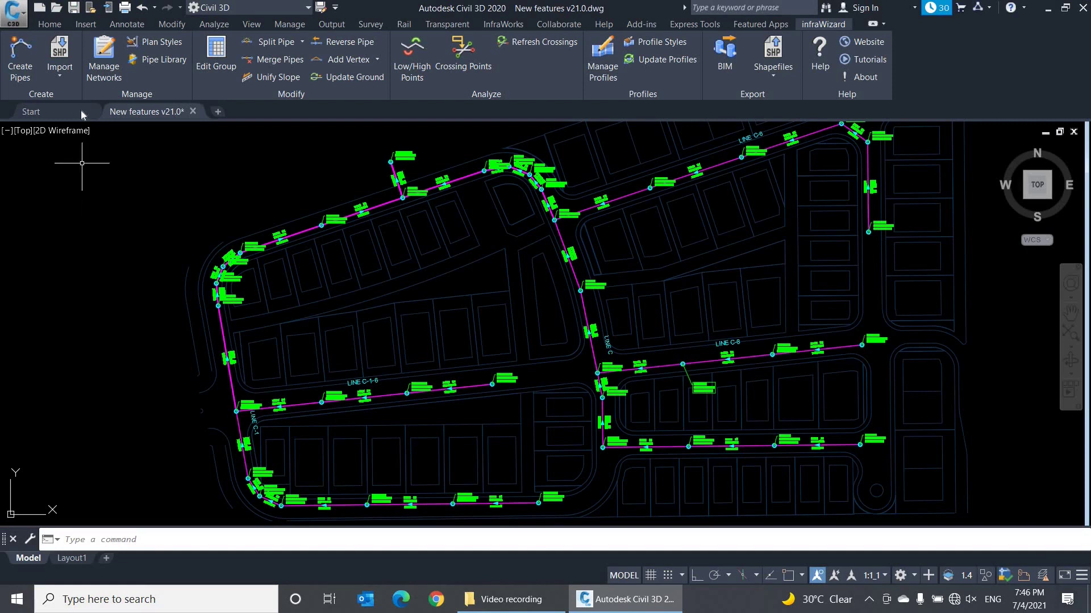
Open the SD network's Backdrop settings: Soffit measurement points, 0.6 m ramp, 1.2 m vertical
click(106, 78)
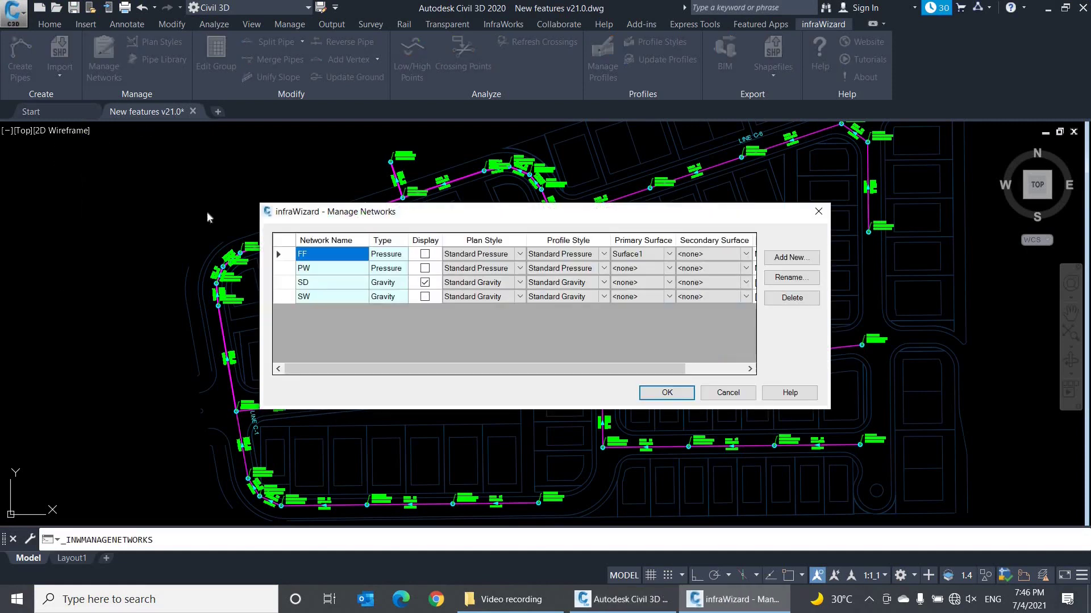
click(305, 287)
click(278, 282)
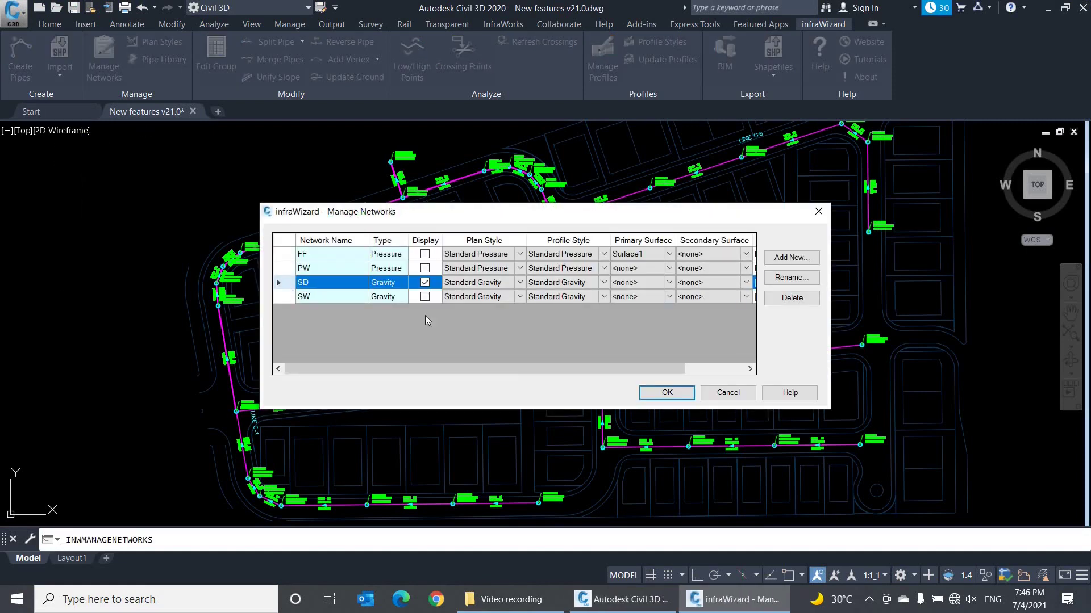
drag(560, 372, 619, 373)
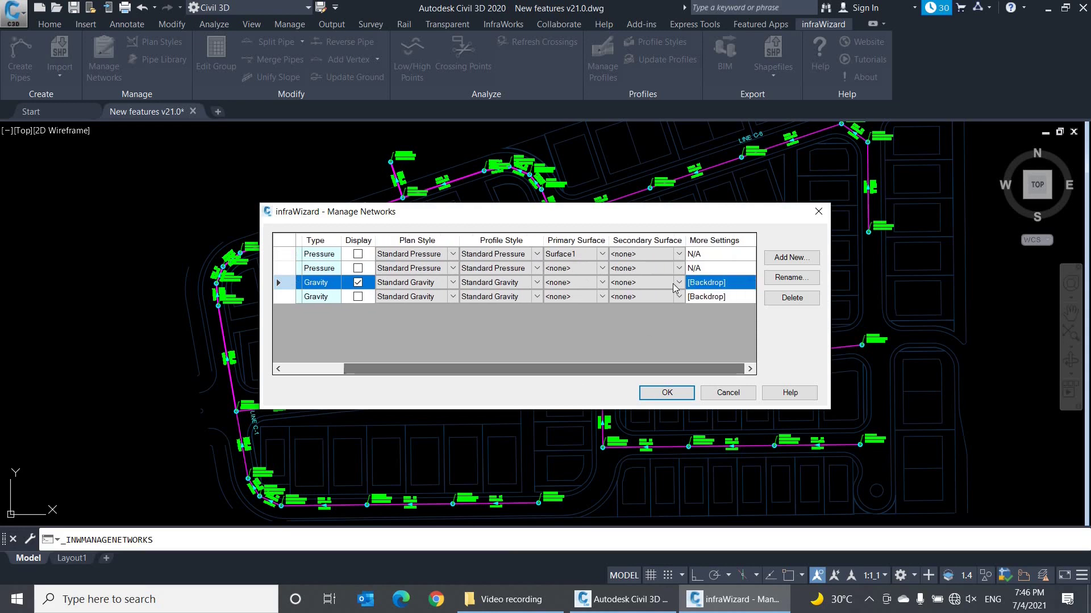
double_click(725, 284)
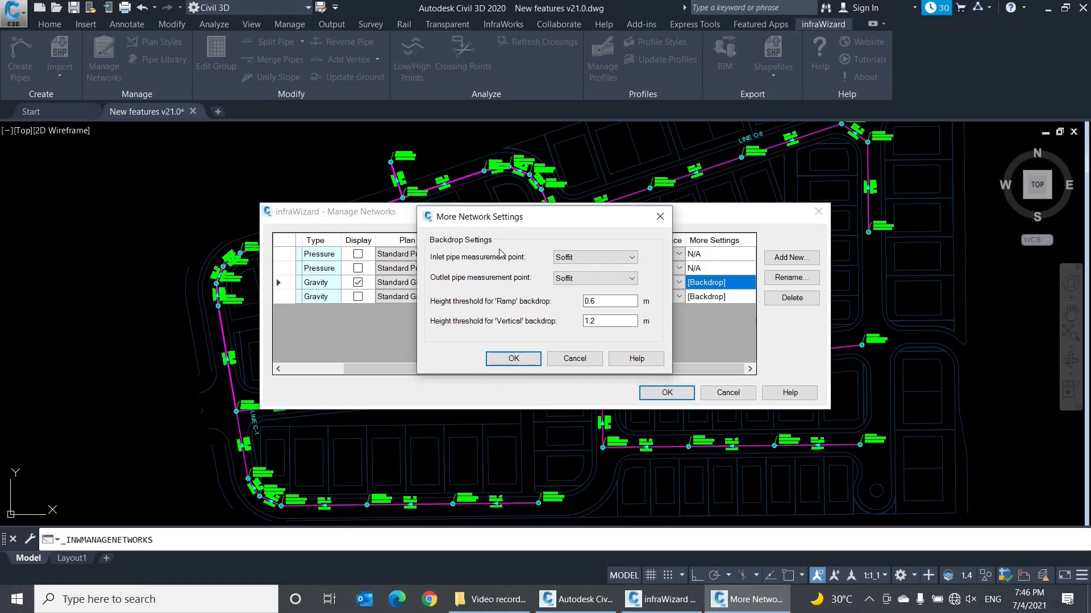
click(568, 265)
click(637, 359)
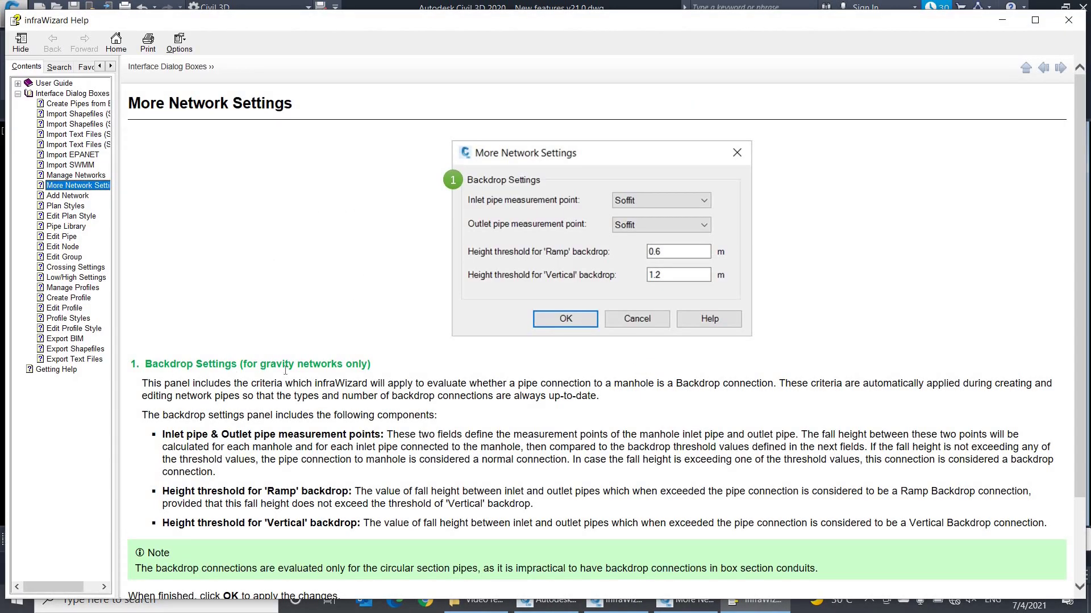
scroll(409, 366, down, 3)
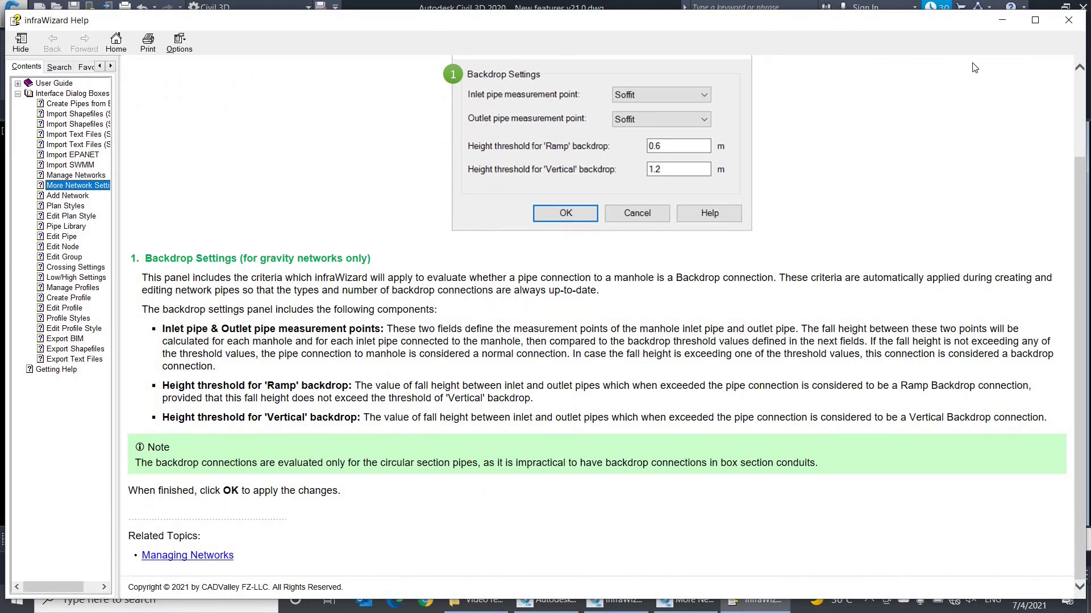
click(1068, 20)
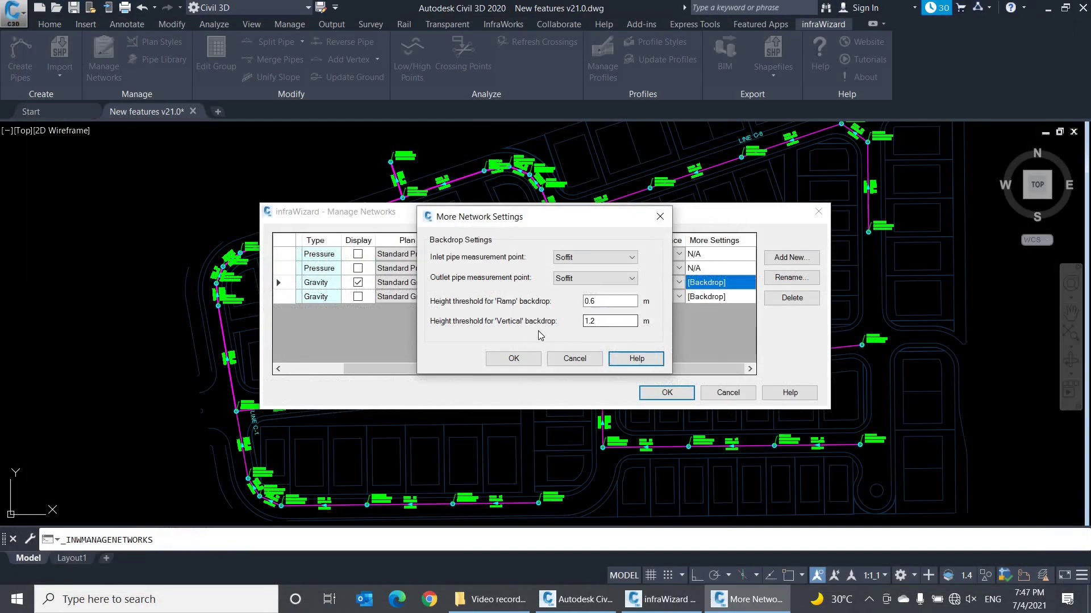
Confirm the SD backdrop settings, then display Backdrop Annotation in Standard Gravity's pipe labels
click(524, 361)
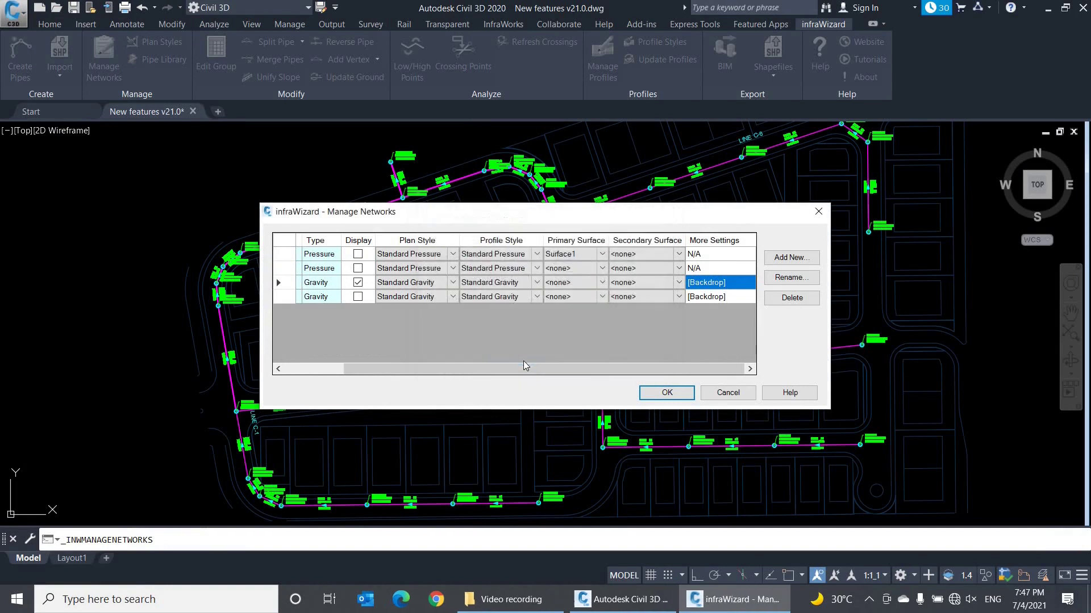
click(659, 397)
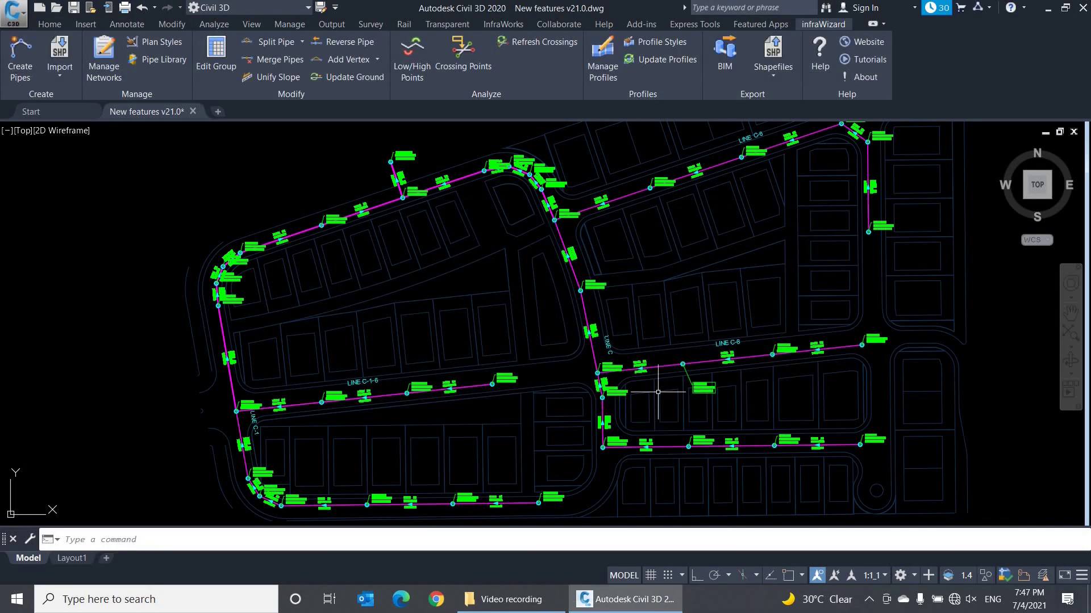
click(177, 46)
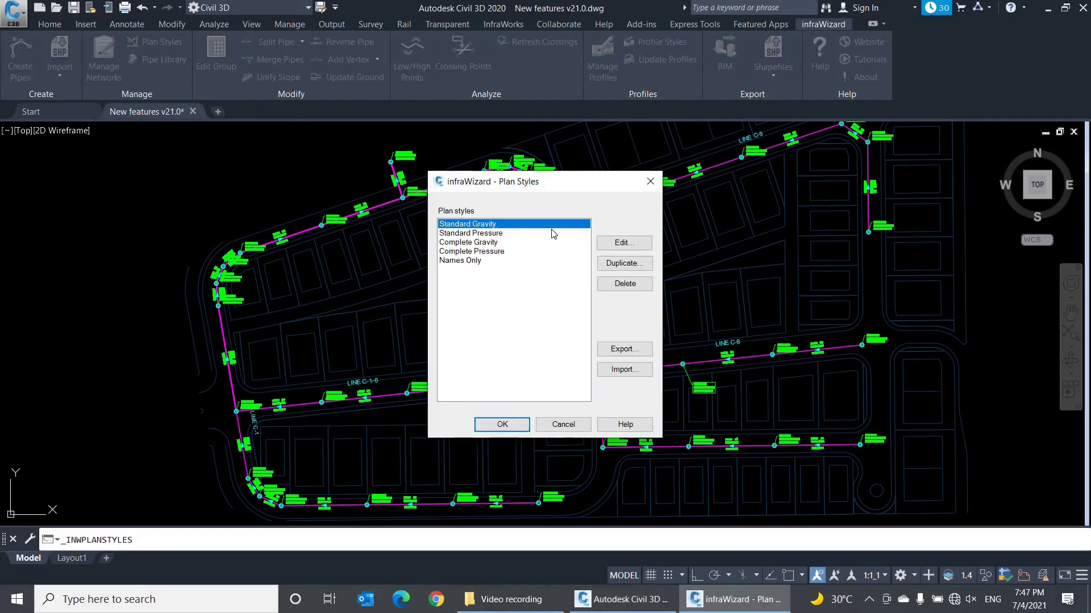
click(604, 244)
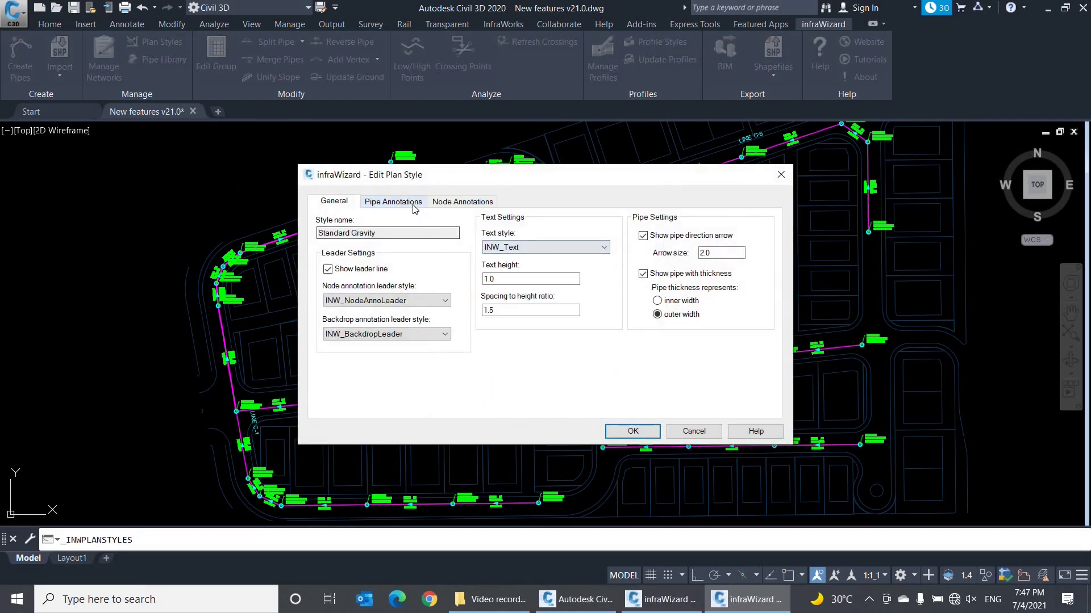
click(413, 206)
drag(435, 267, 435, 295)
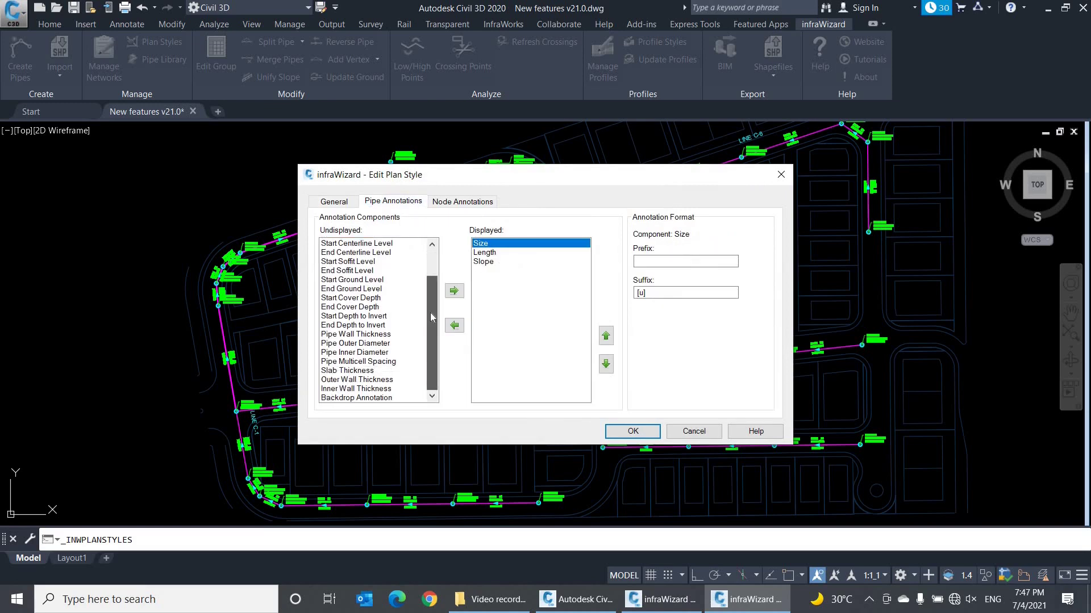
click(390, 398)
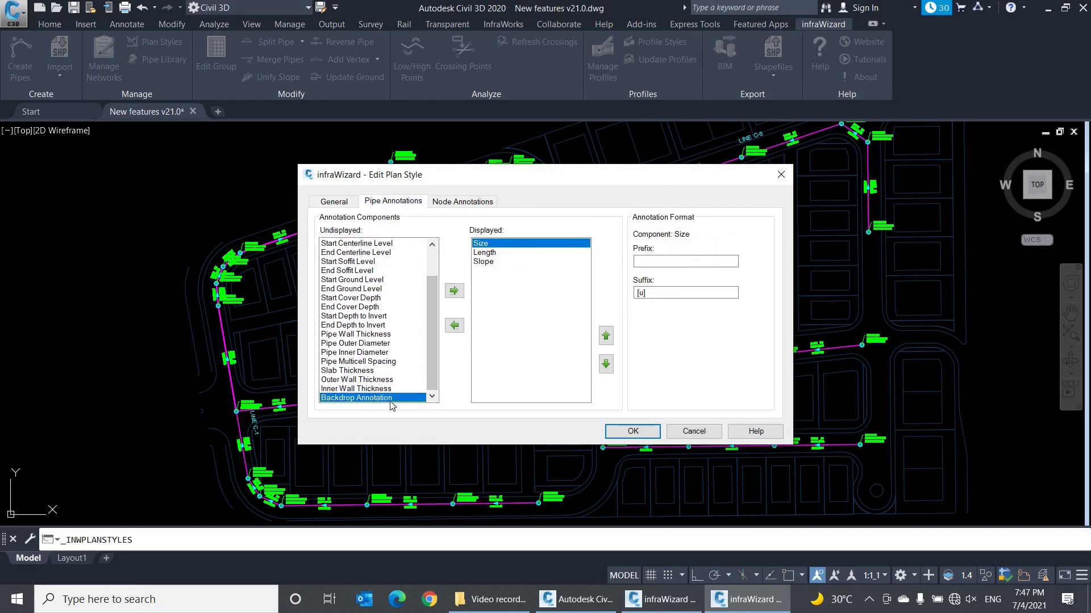
click(455, 291)
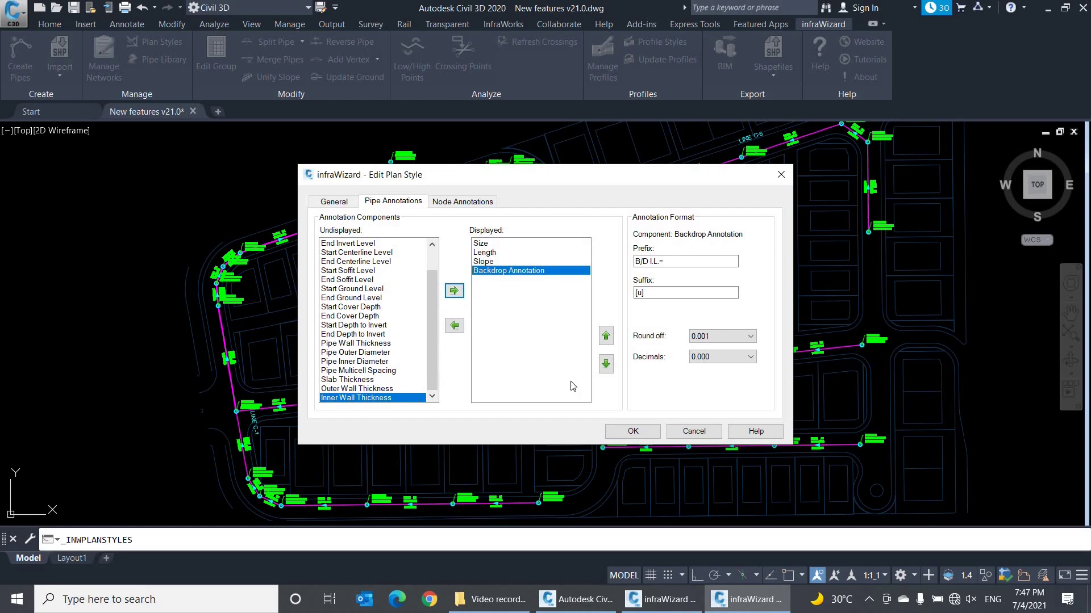
click(618, 432)
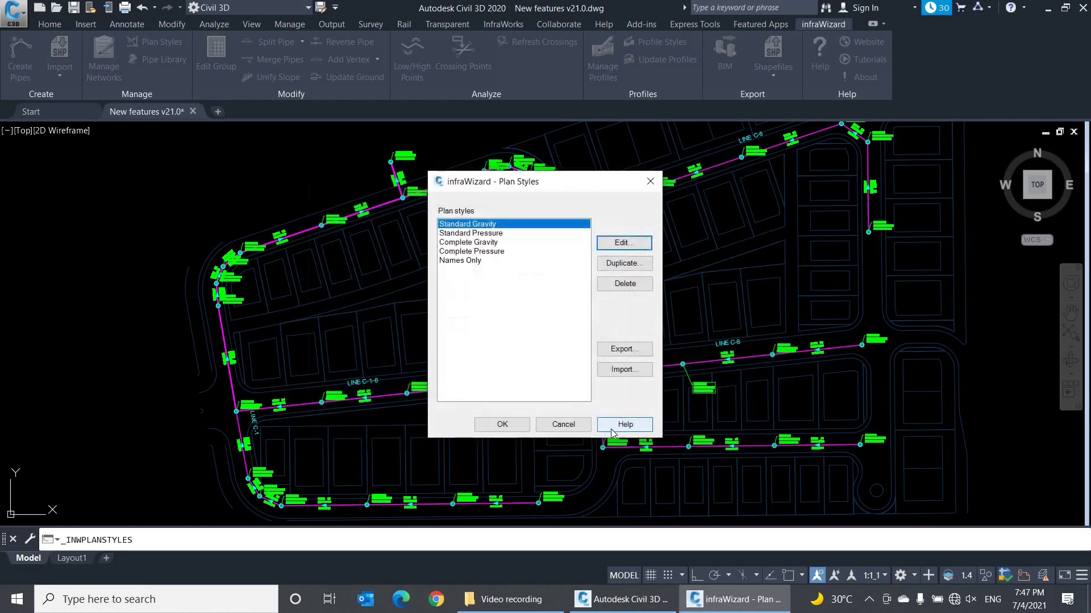
click(498, 430)
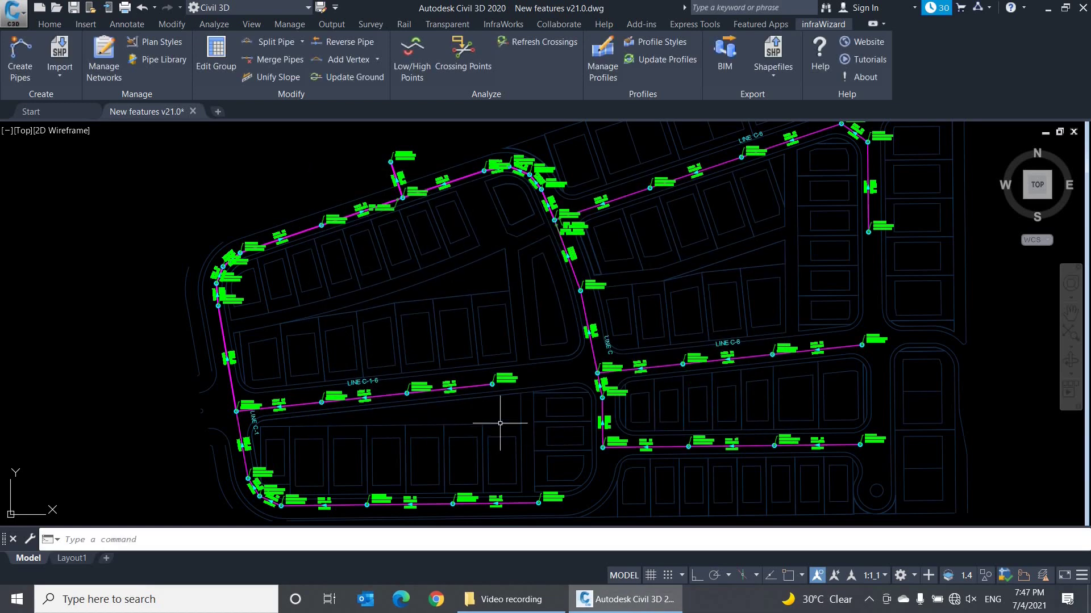
Zoom to MH-C-6 and move the Vertical Backdrop label lower-left of the pipe
scroll(557, 216, up, 3)
scroll(580, 236, up, 2)
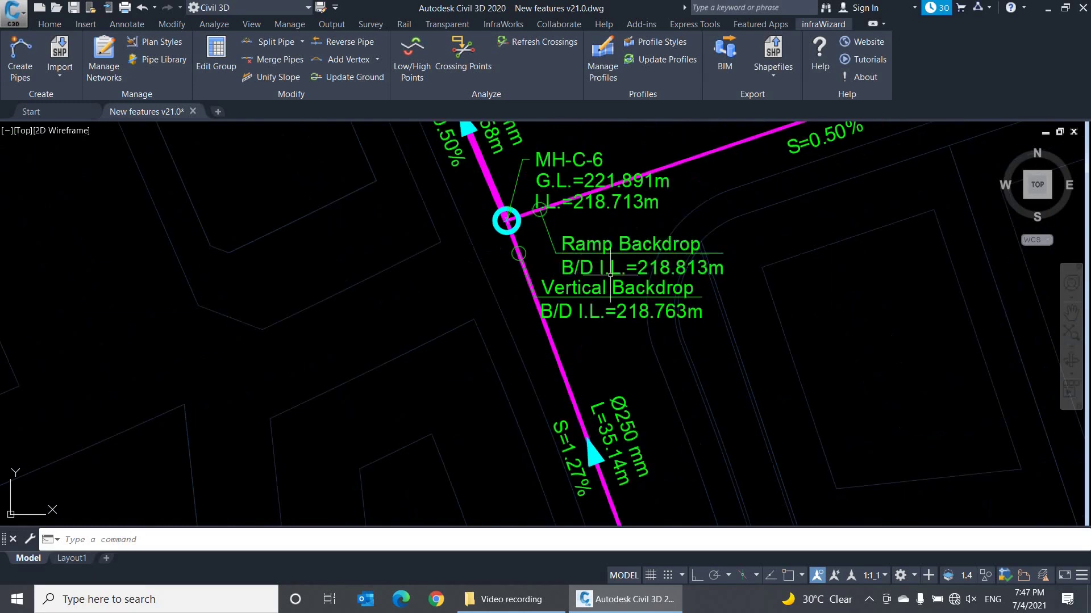
click(648, 321)
text(m)
key(Return)
click(650, 344)
click(404, 403)
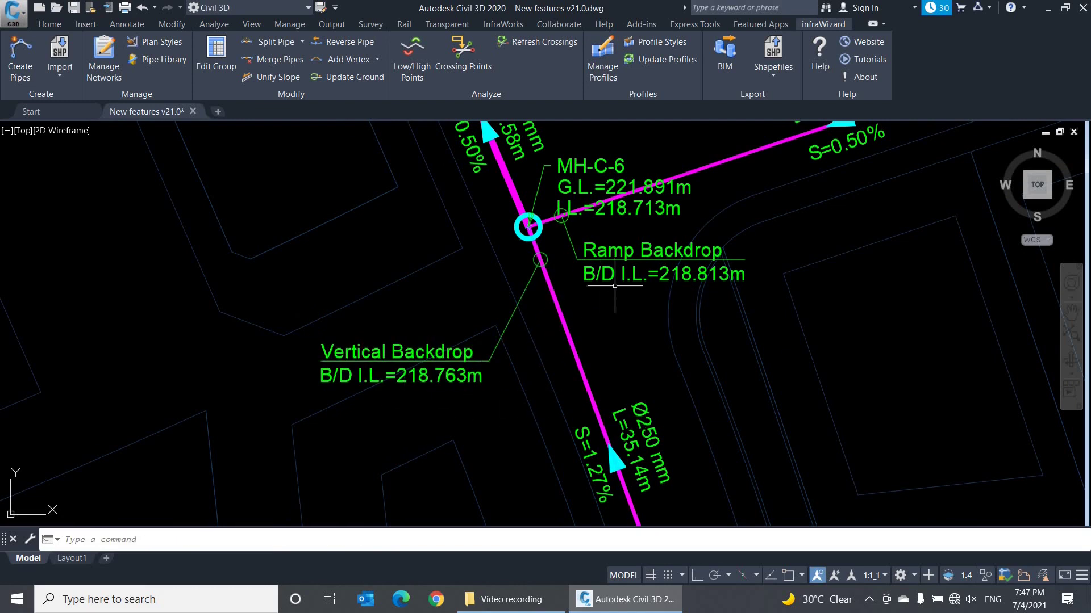
Move the MH-C-6 manhole label upper-left of the manhole
click(591, 187)
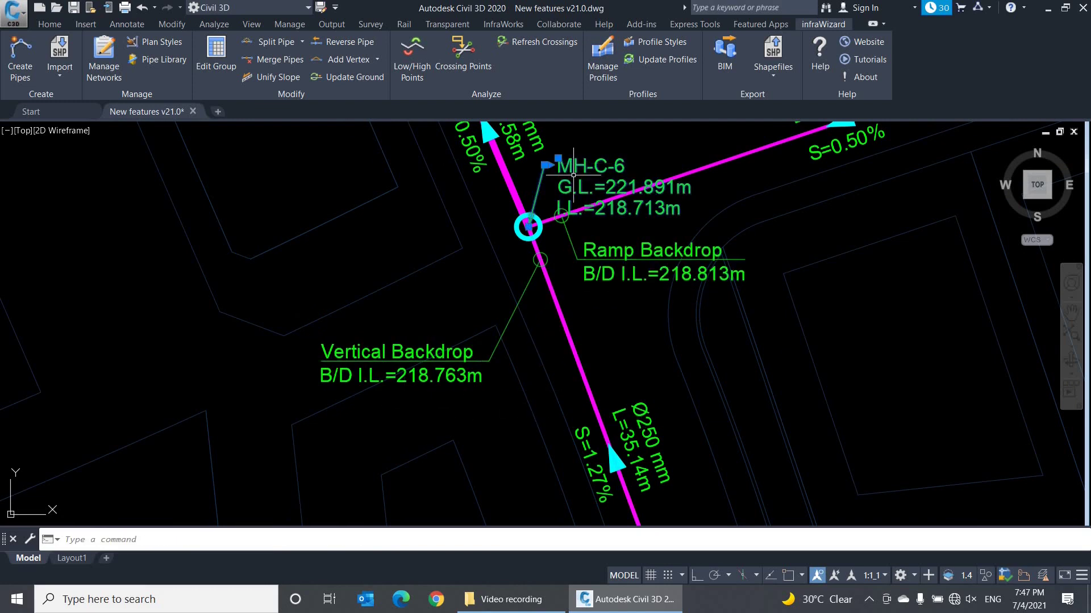
text(m)
key(Return)
click(568, 179)
click(280, 177)
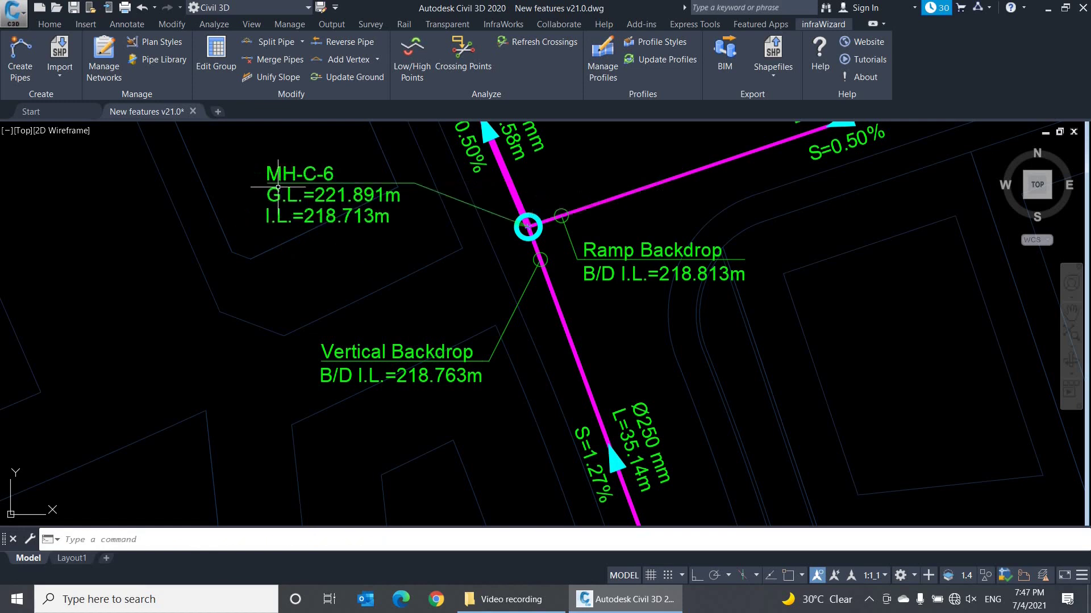
Zoom out over the network and open pipe CO-56's properties
middle_drag(614, 292, 547, 302)
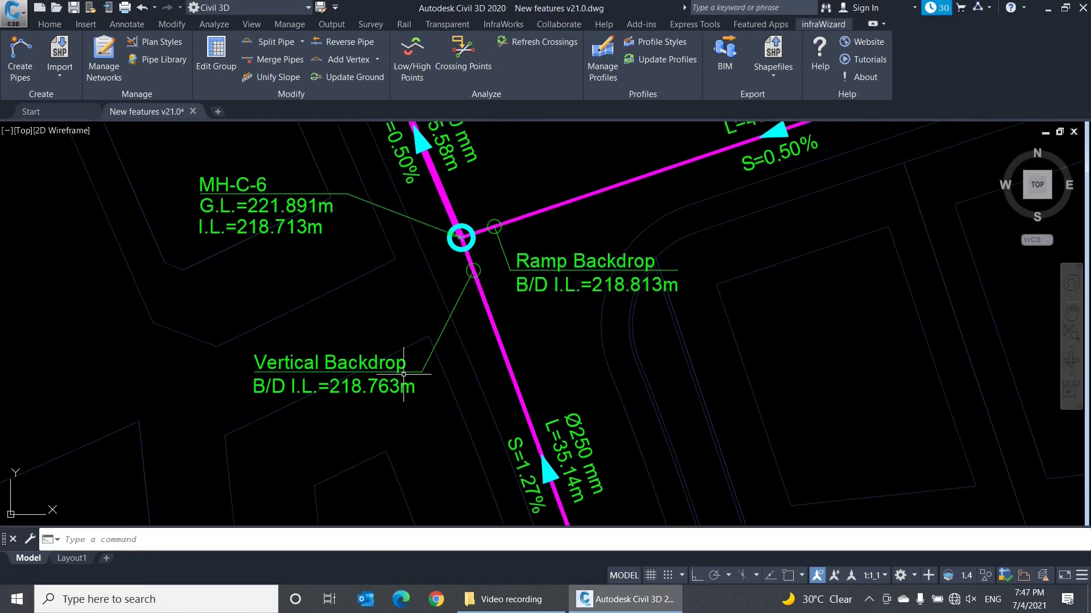
scroll(378, 378, down, 2)
scroll(380, 382, down, 2)
middle_drag(421, 364, 486, 314)
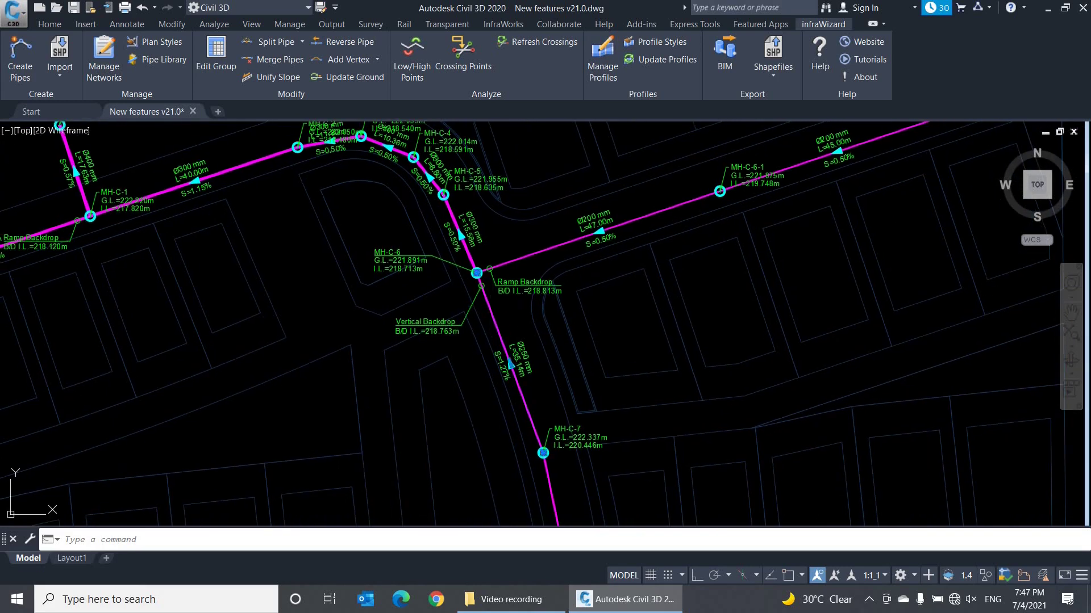
double_click(492, 312)
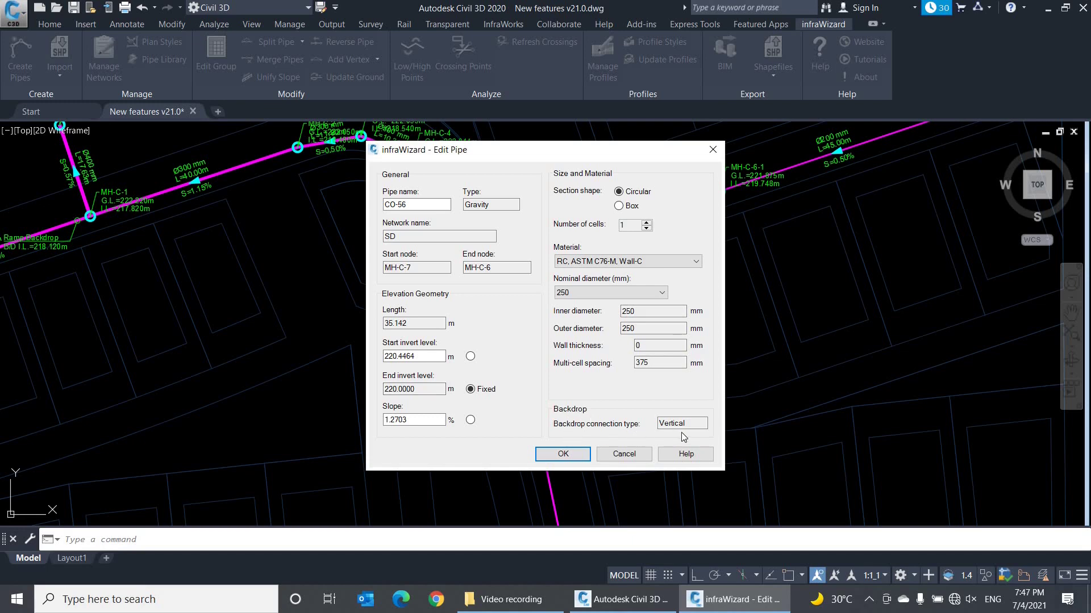
Confirm CO-56's Vertical backdrop and MH-C-6's two backdrop connections, then pan toward MH-C-7
click(563, 454)
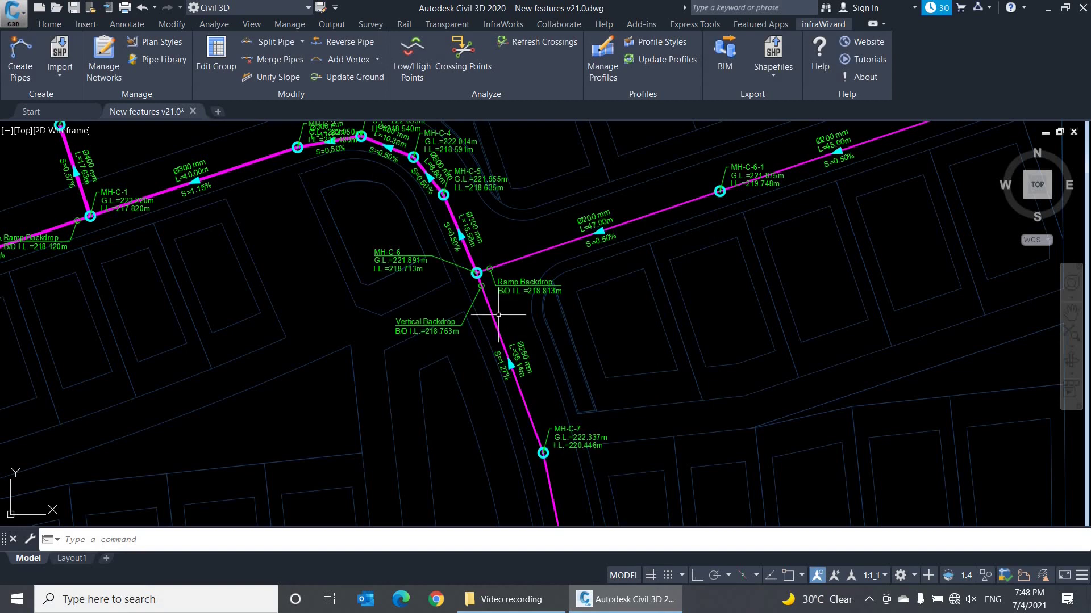
scroll(476, 278, up, 4)
scroll(476, 278, up, 5)
double_click(476, 278)
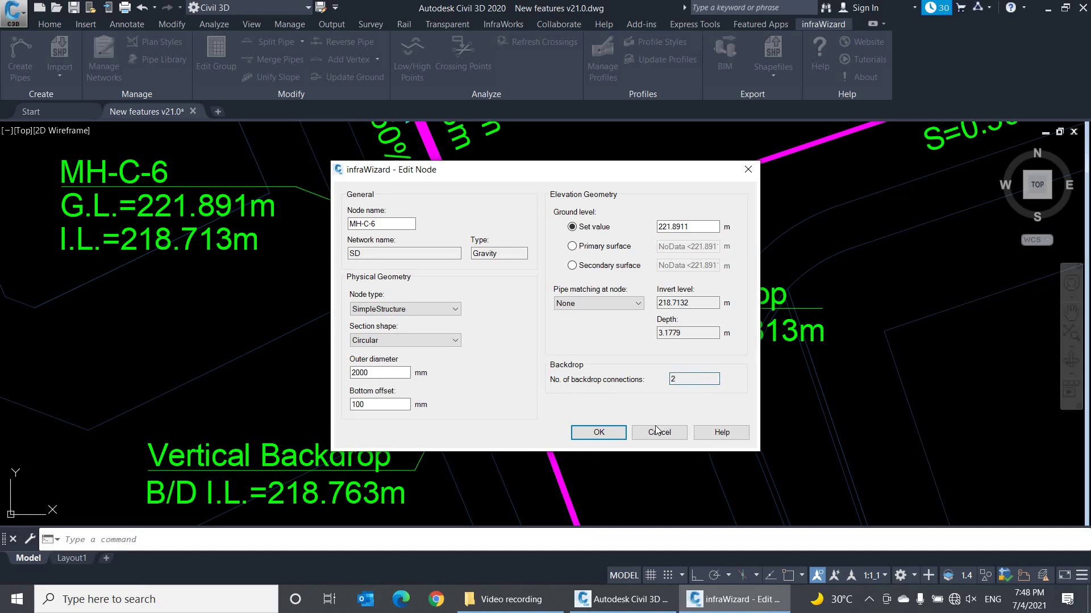
click(616, 435)
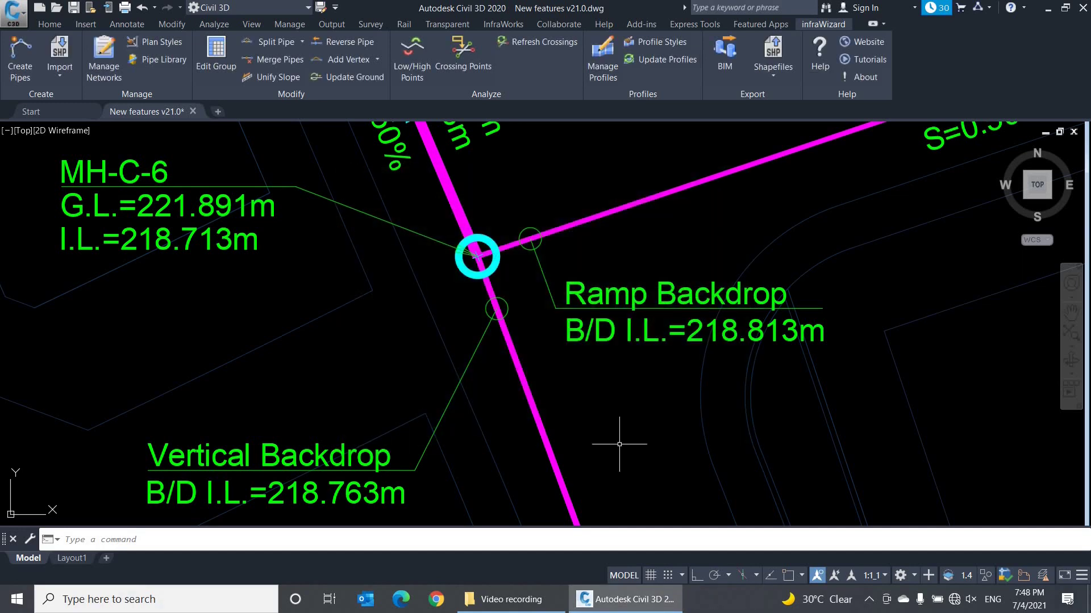
scroll(603, 438, down, 6)
middle_drag(604, 448, 576, 365)
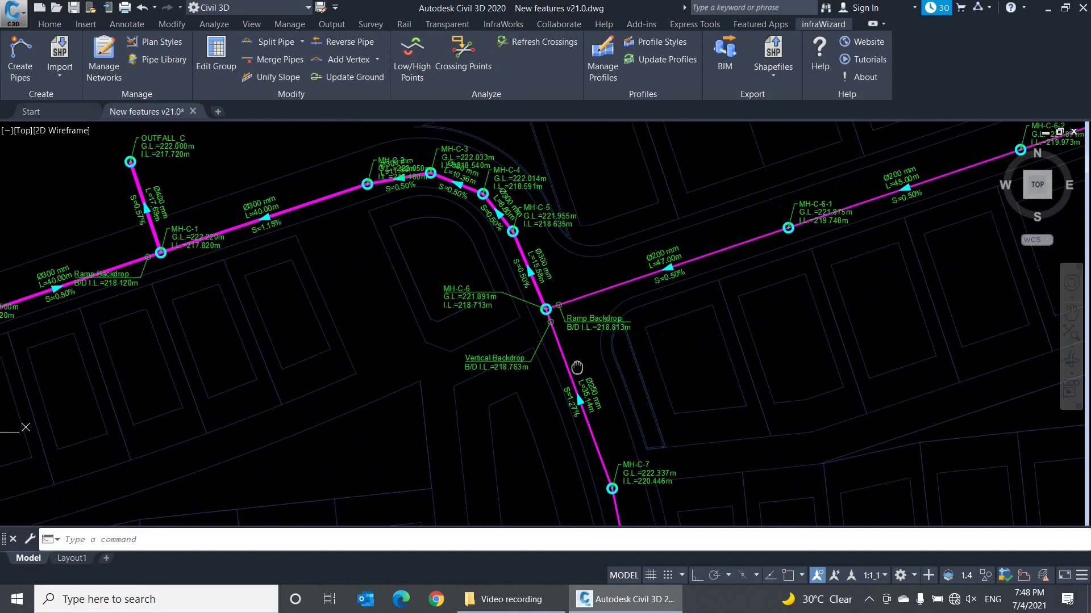
Window-select the network pipes into the infraWizard Edit Group table
click(229, 69)
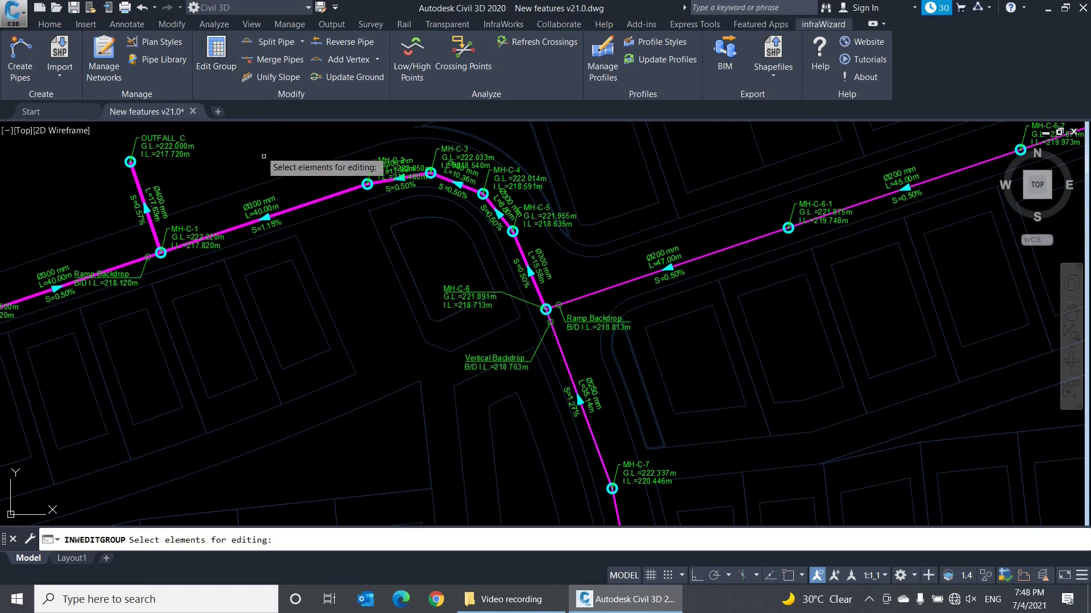
scroll(670, 221, down, 2)
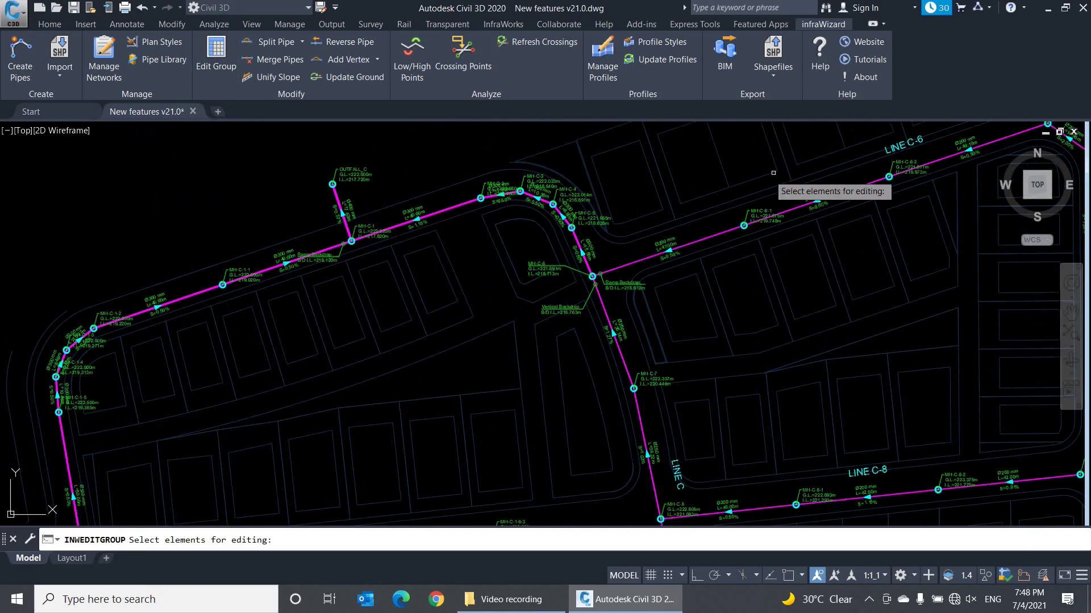
click(808, 131)
click(424, 442)
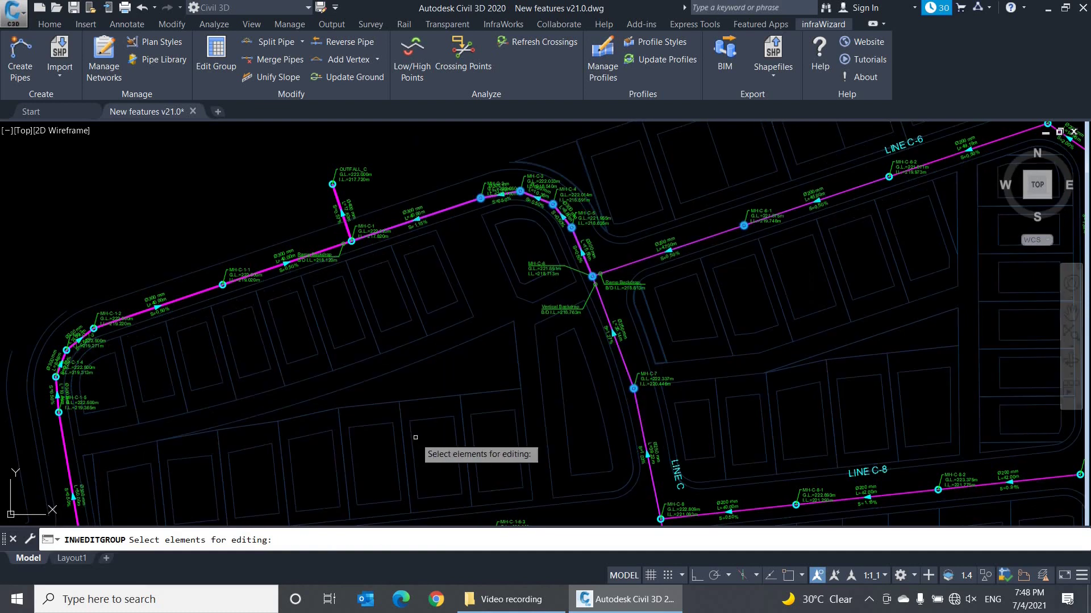
key(Return)
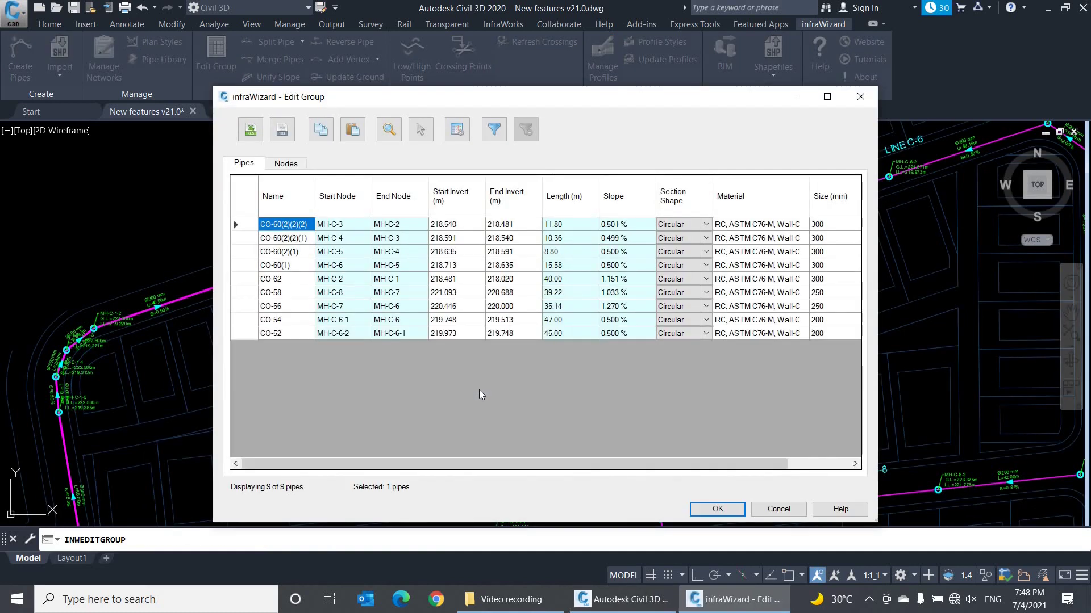
Add a Backdrop Connection Type column to the pipes table, showing Vertical and Ramp
click(453, 132)
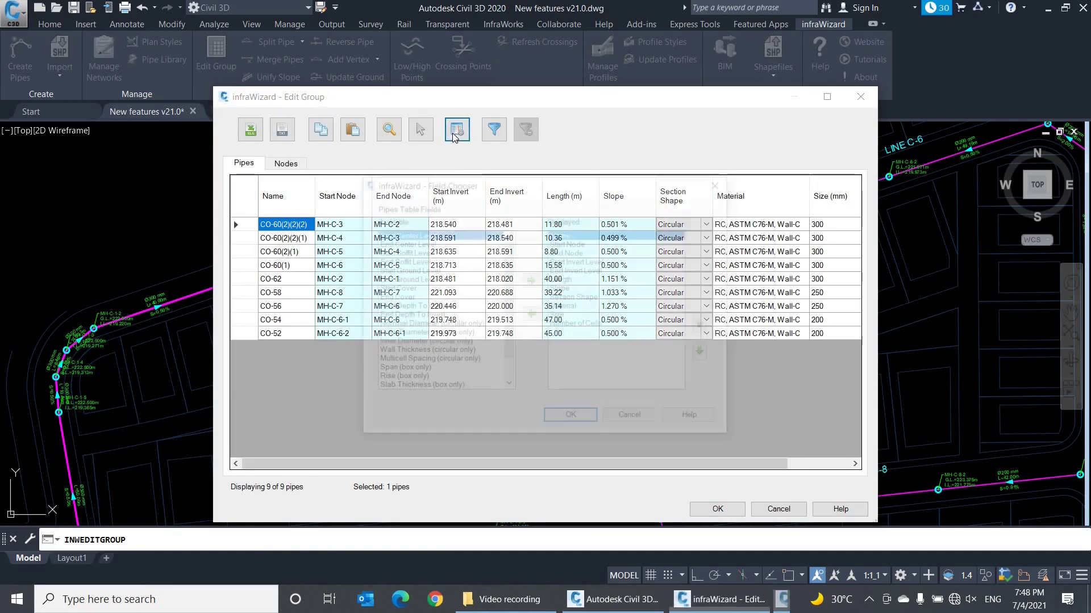
drag(506, 265, 502, 304)
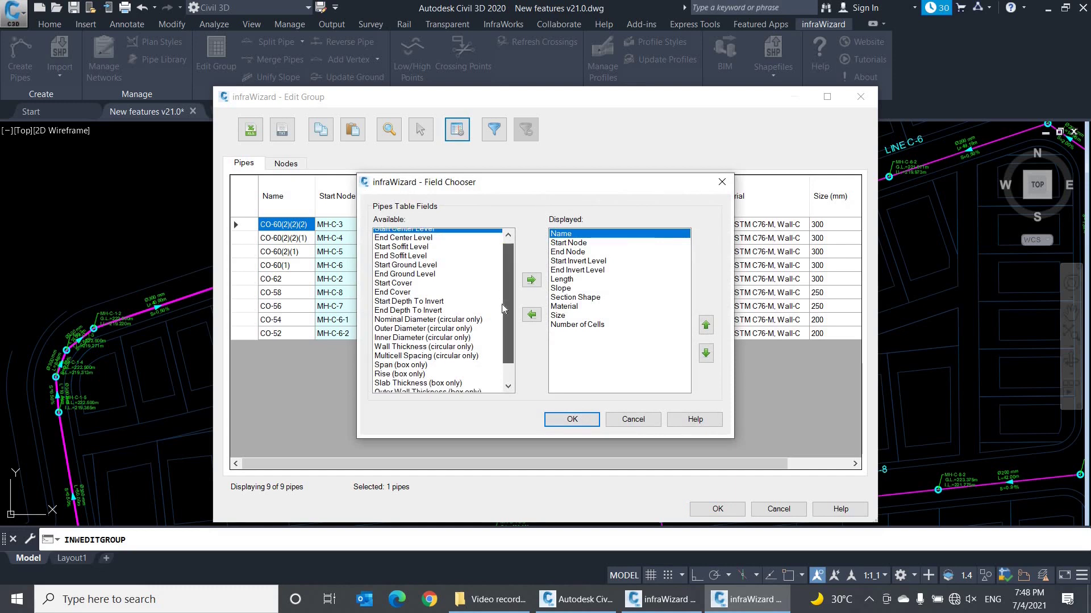
click(445, 389)
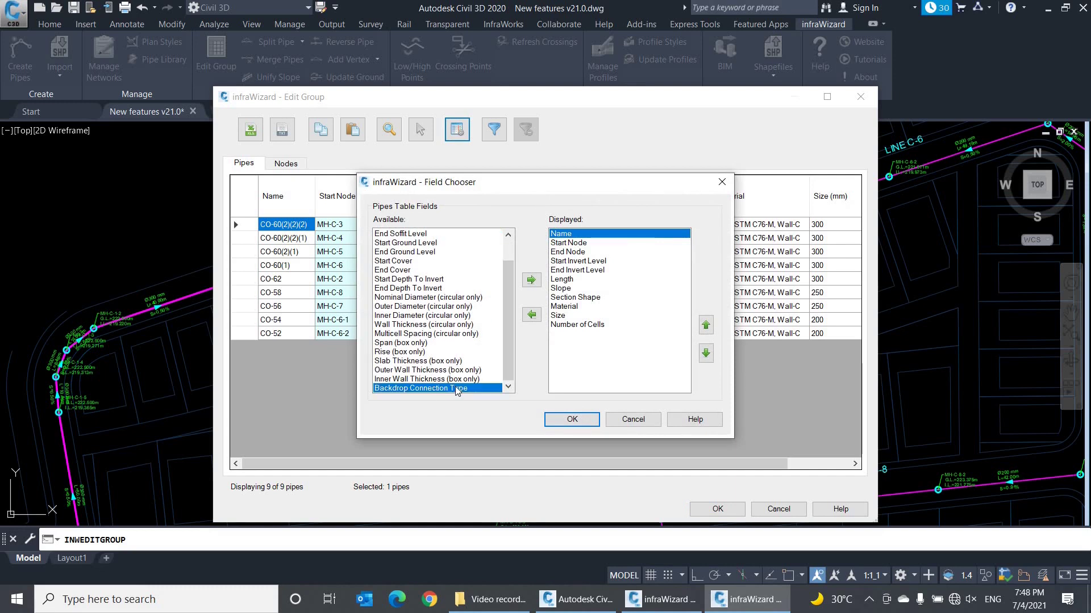
double_click(457, 389)
click(571, 419)
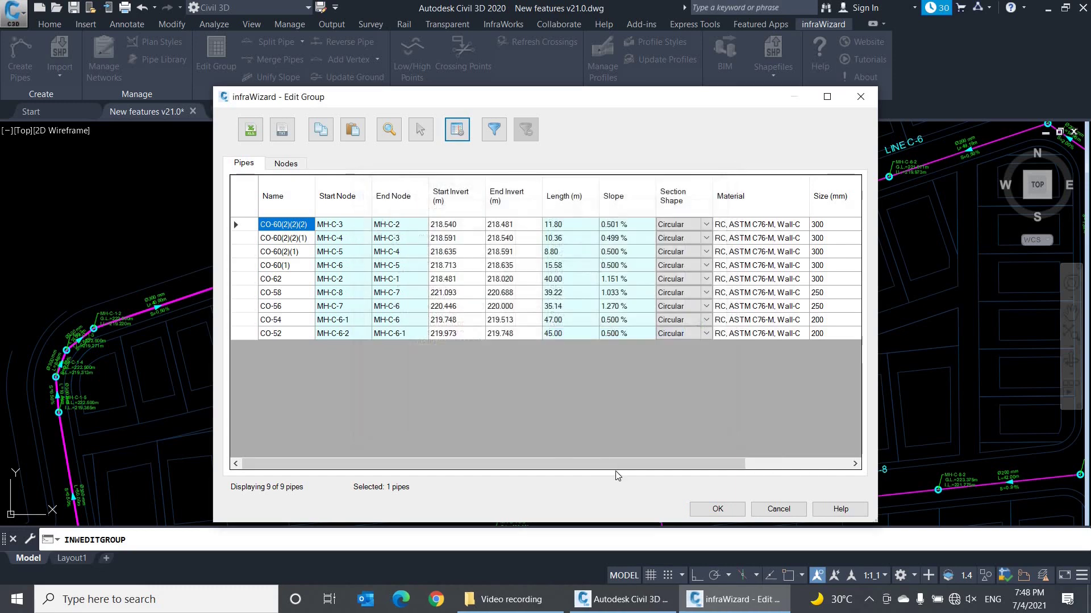
drag(620, 463, 760, 465)
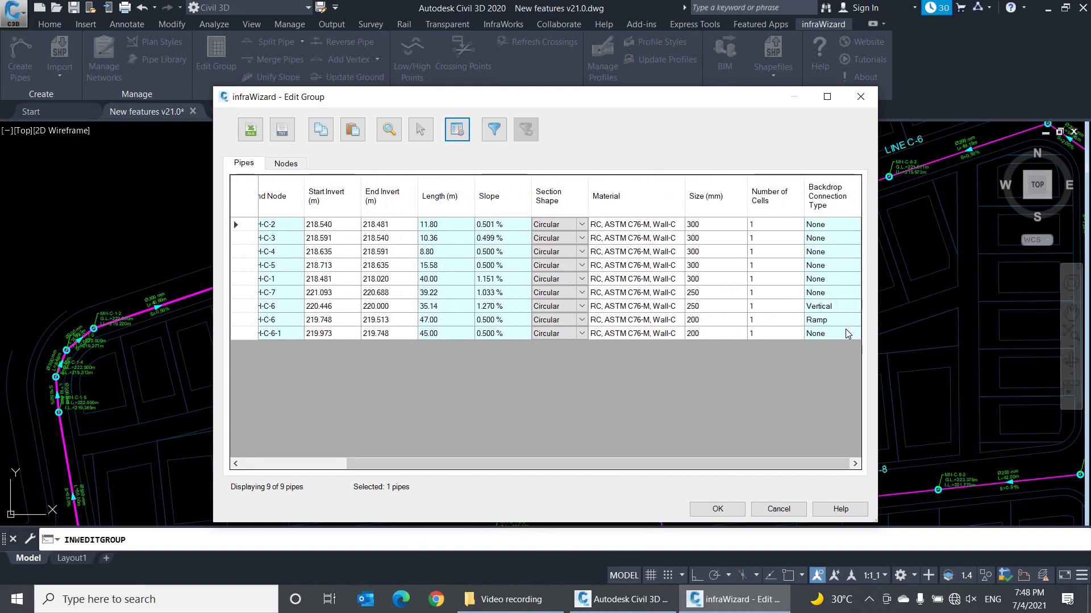
click(845, 312)
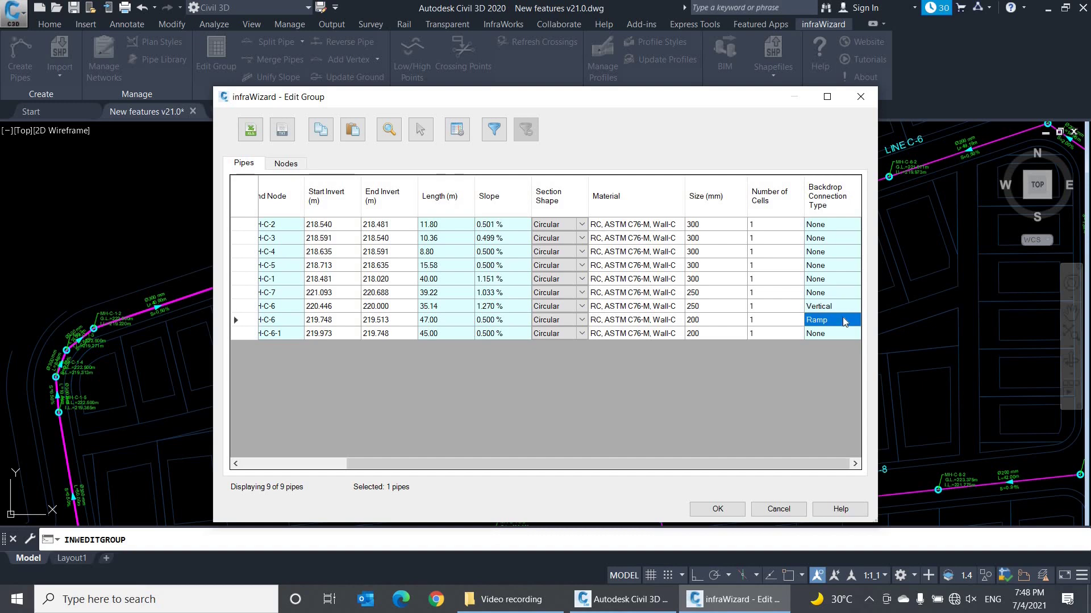
Add a No. of Backdrop Connections column to the Nodes table
click(295, 168)
click(462, 132)
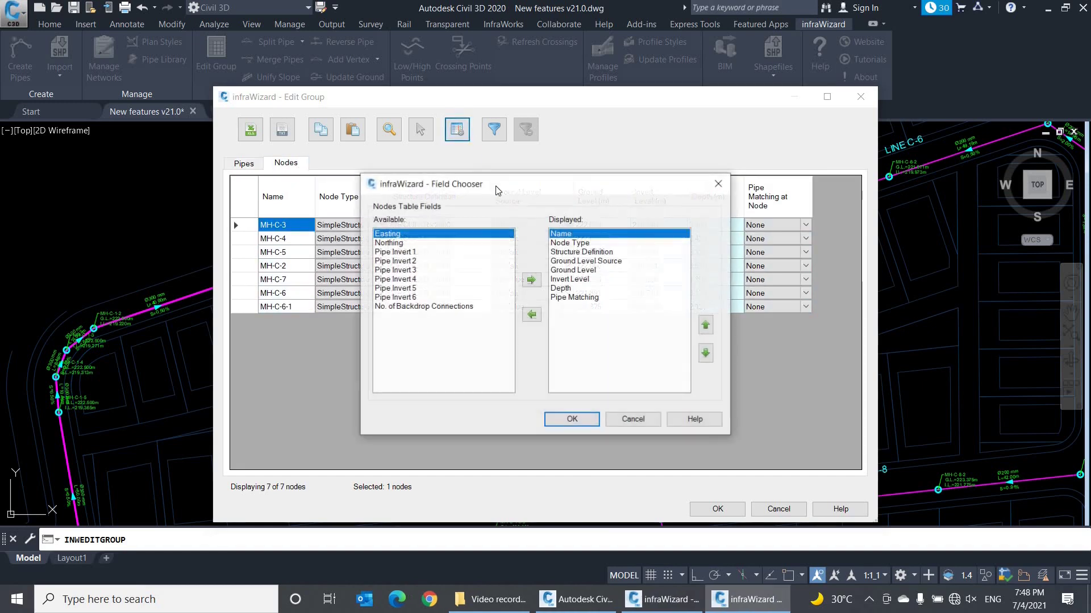
double_click(459, 308)
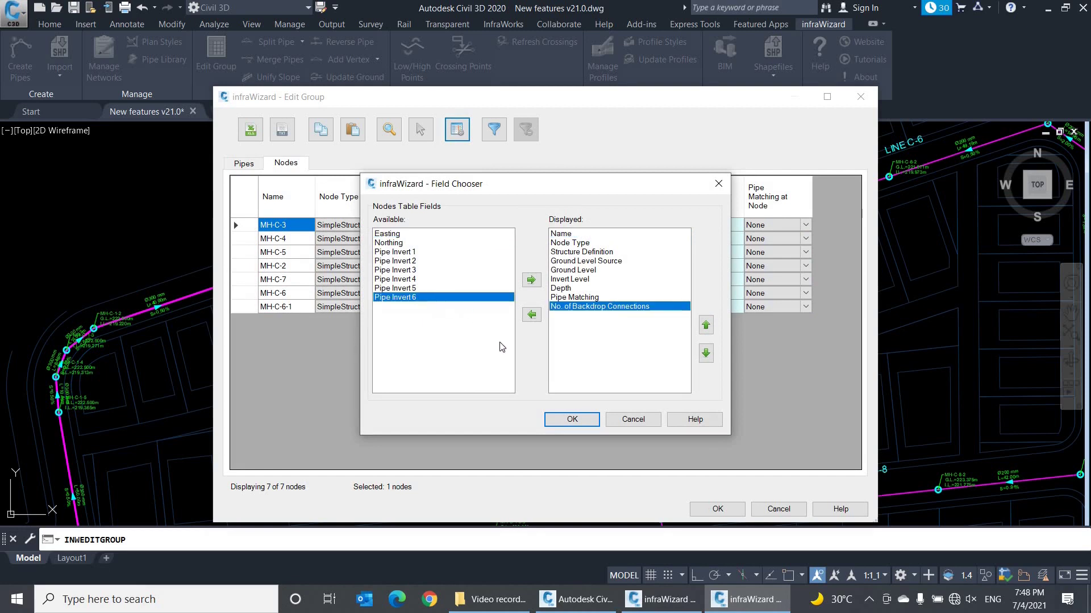
click(570, 418)
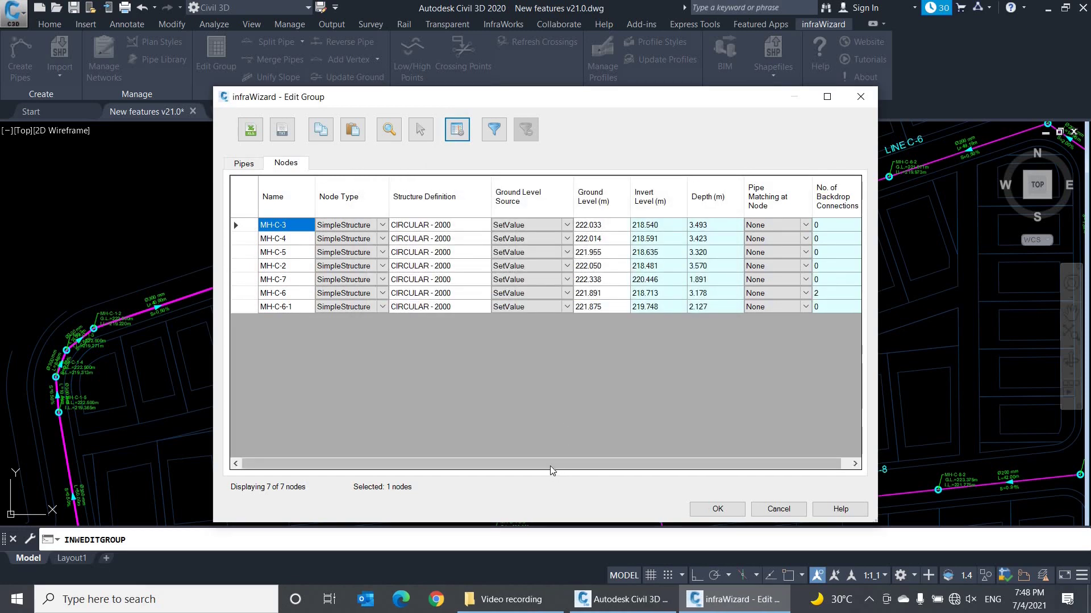
drag(550, 466, 643, 471)
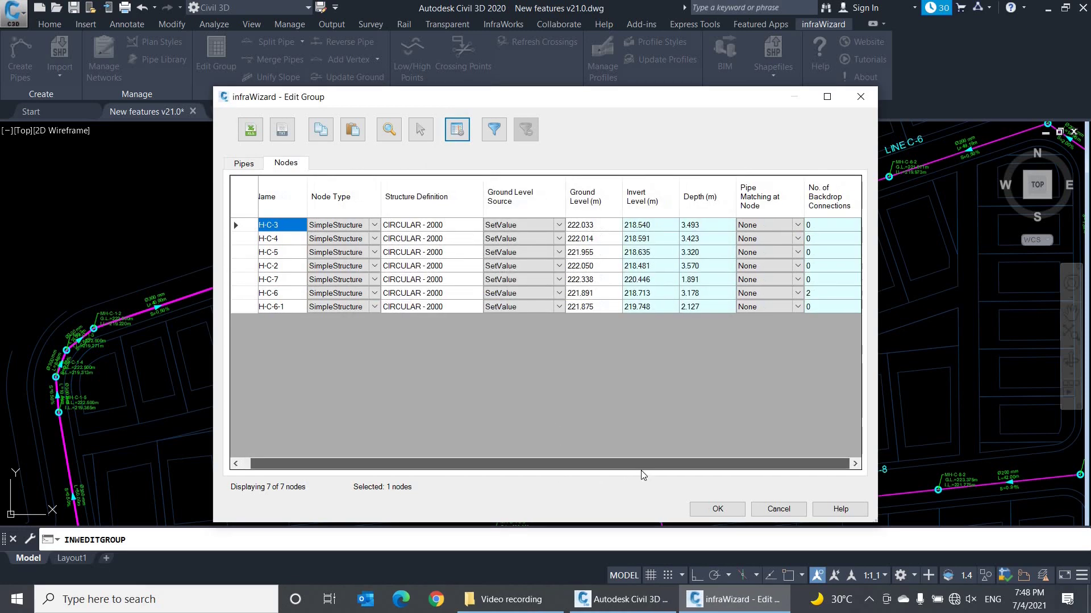
click(827, 295)
Select the MH-C-6 row, zoom the plan to it, and close Edit Group
click(244, 295)
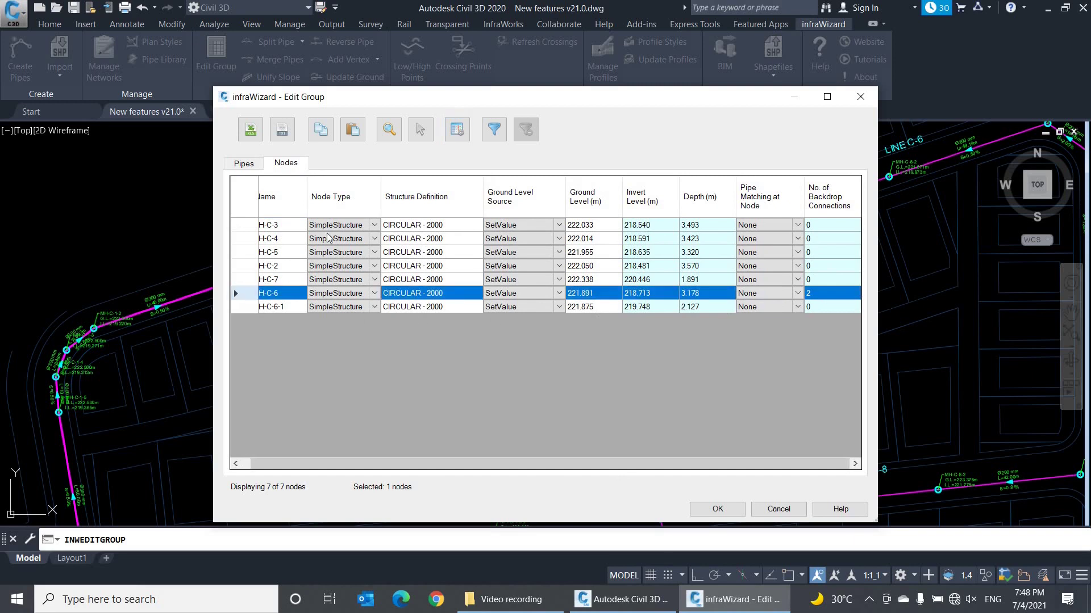
click(417, 140)
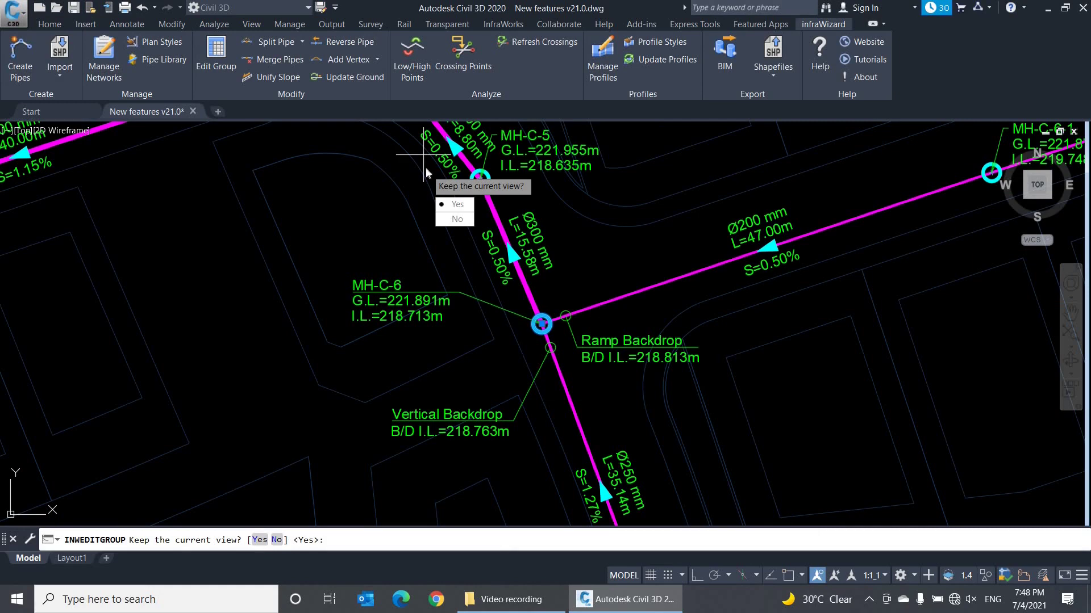
key(Return)
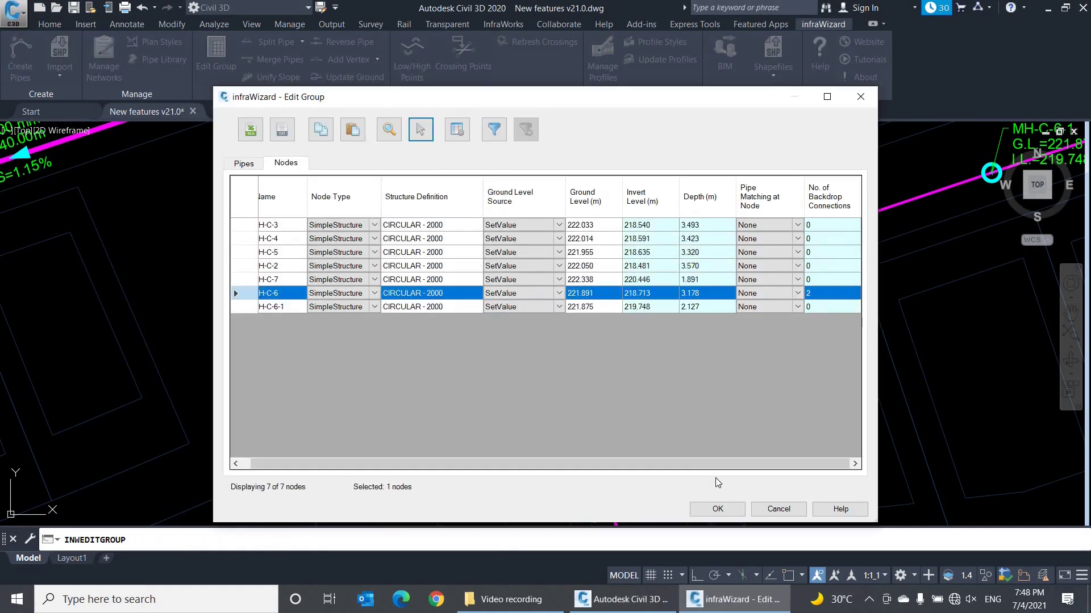
click(718, 509)
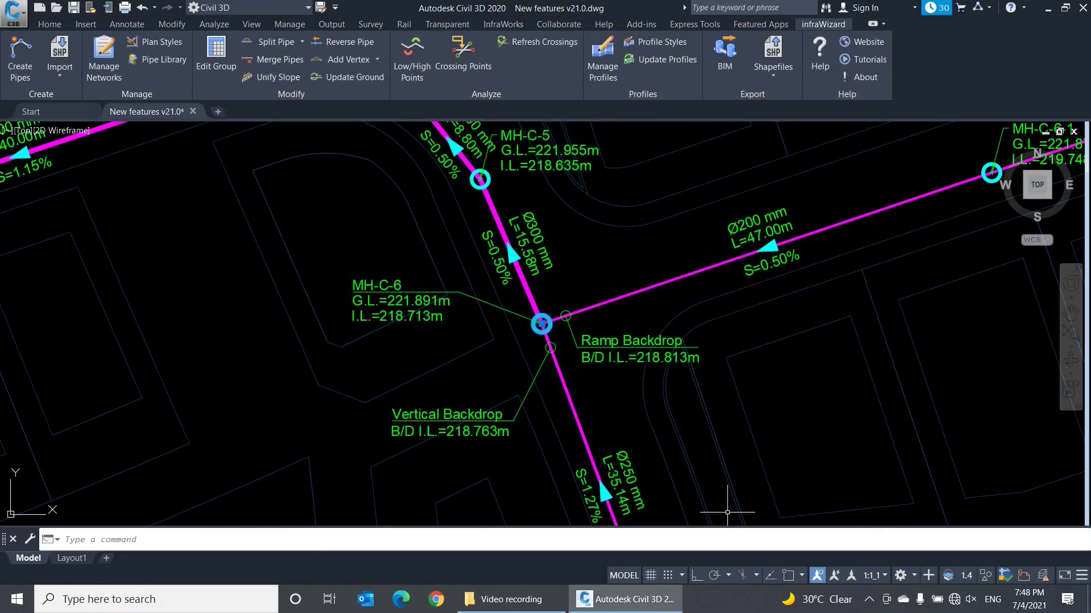
scroll(778, 360, down, 2)
middle_drag(783, 370, 605, 367)
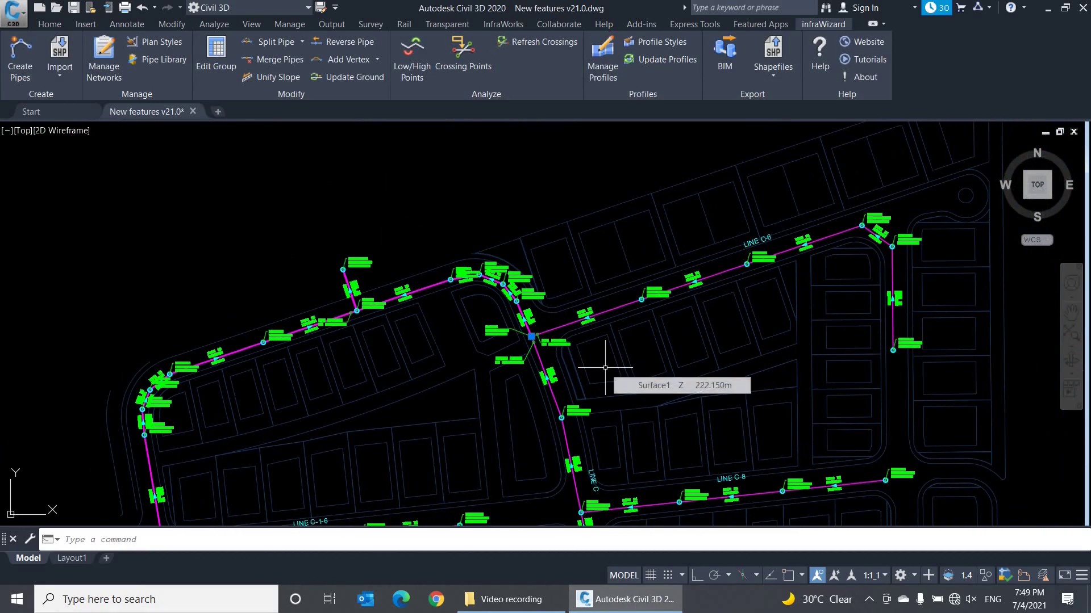
click(673, 47)
click(623, 243)
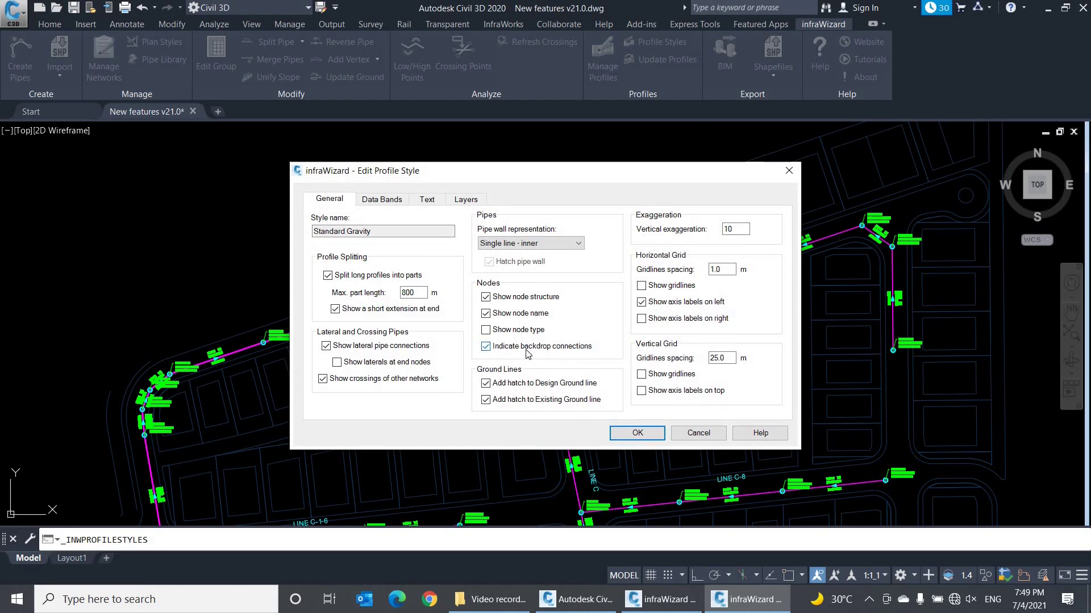
click(644, 437)
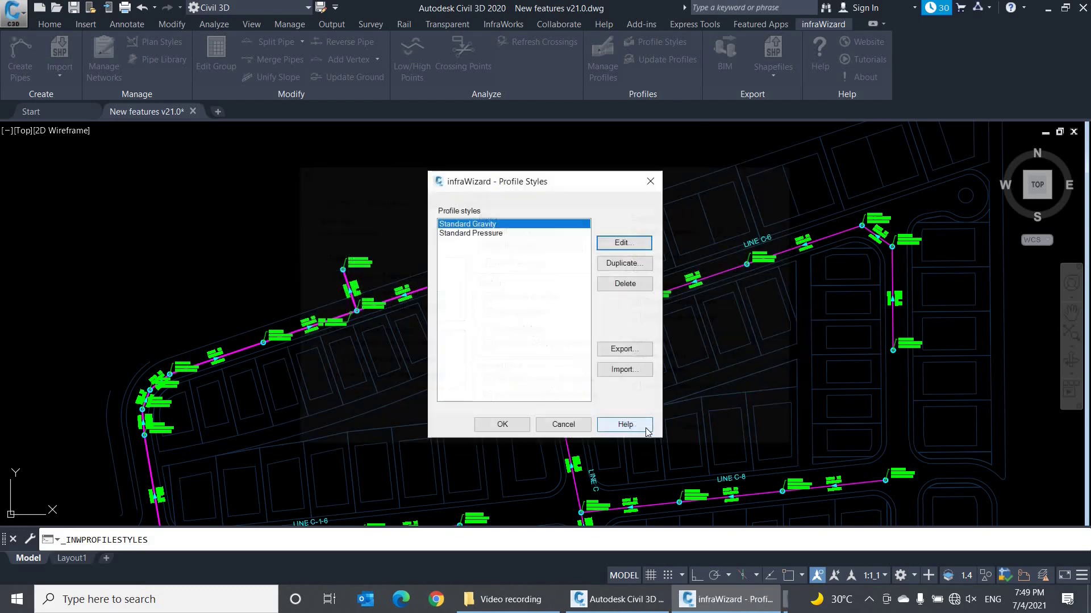
click(514, 422)
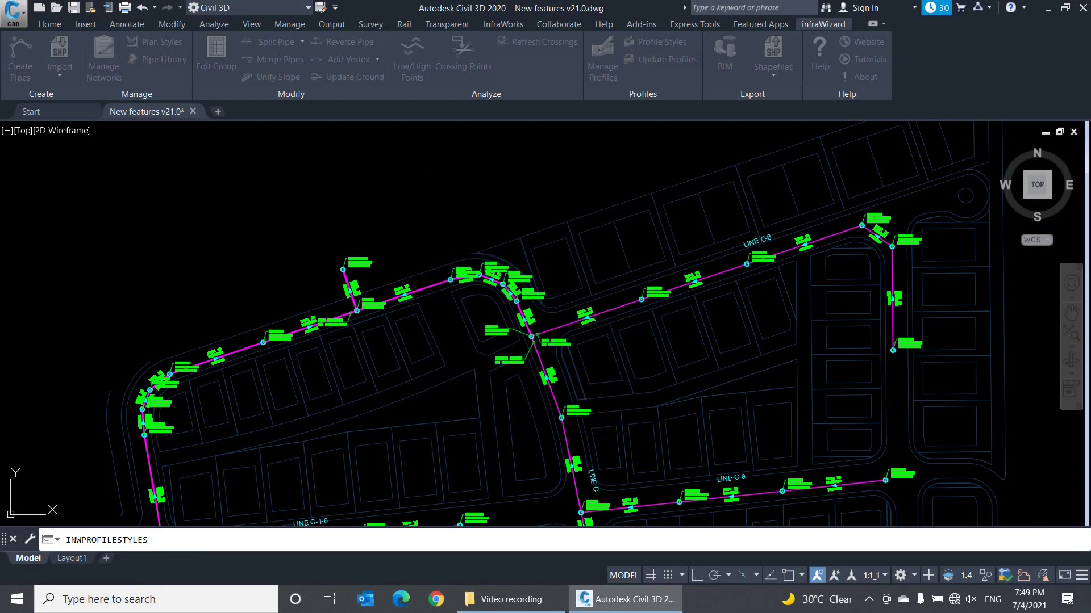
scroll(650, 385, up, 2)
middle_drag(651, 385, 241, 378)
scroll(241, 377, down, 3)
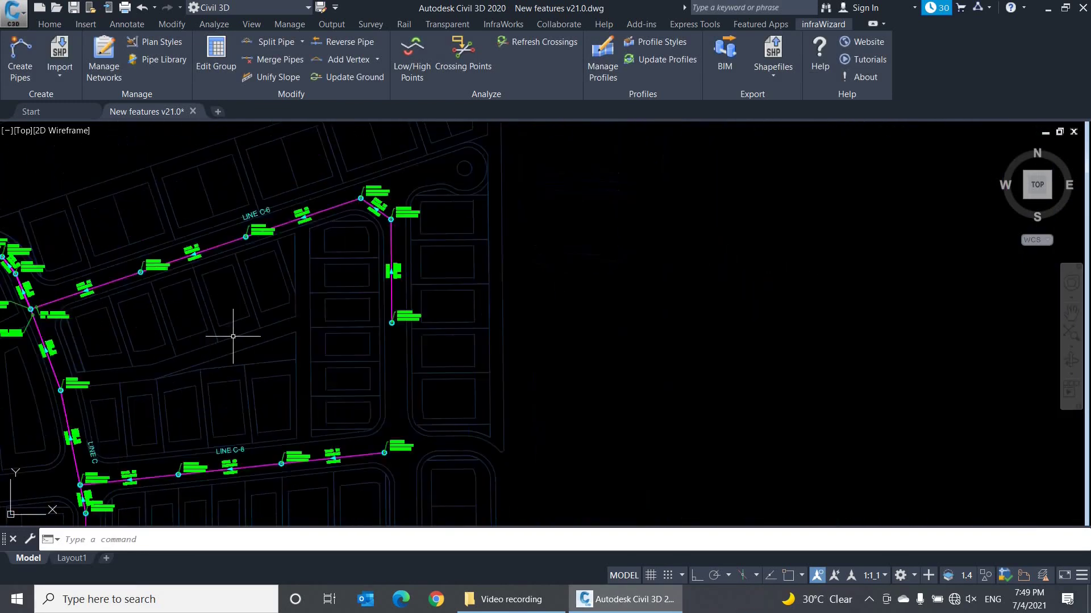
scroll(429, 328, down, 3)
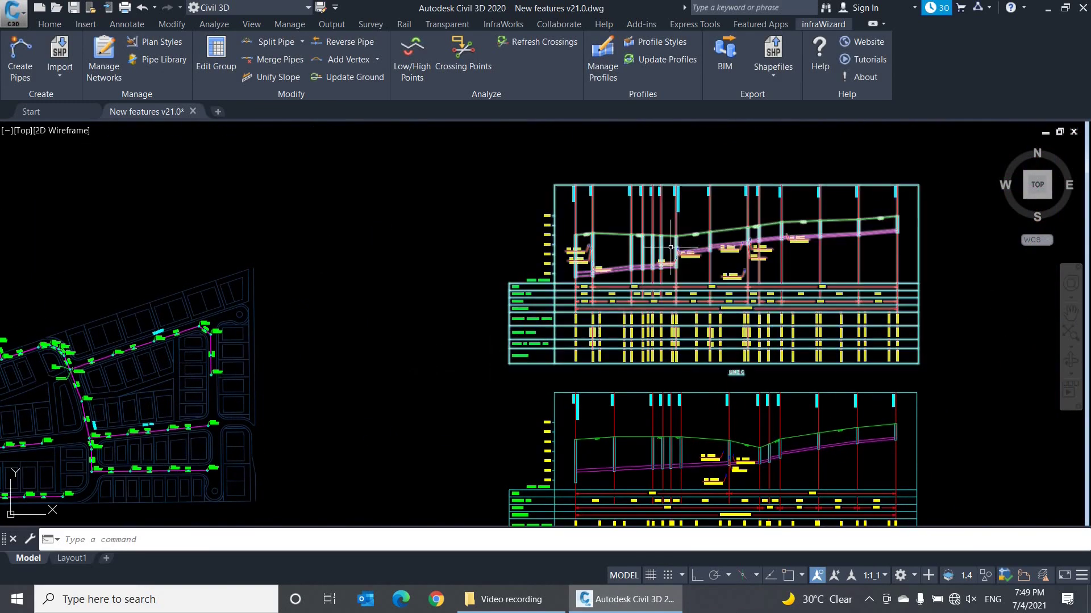
scroll(698, 207, up, 5)
middle_drag(659, 180, 643, 232)
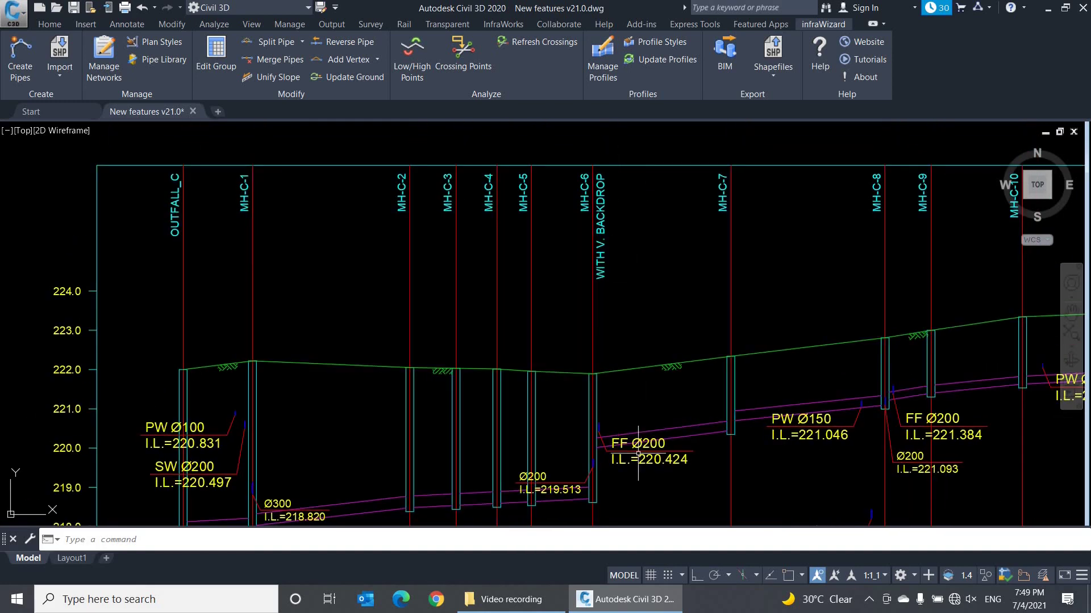
scroll(631, 233, up, 4)
middle_drag(631, 232, 622, 326)
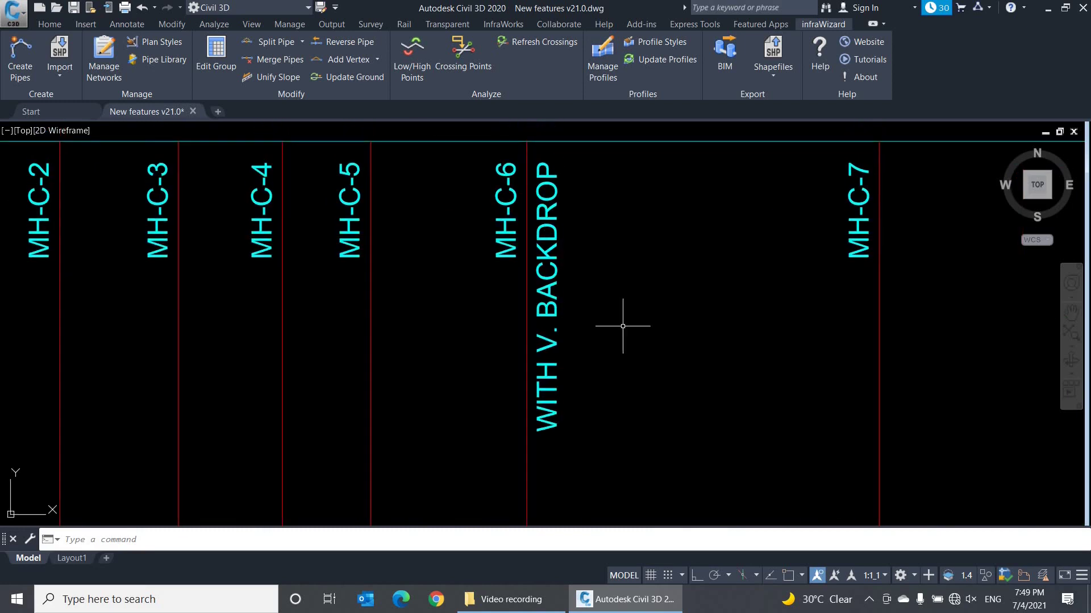
scroll(623, 326, down, 3)
scroll(622, 326, down, 2)
scroll(625, 329, down, 2)
scroll(567, 288, down, 2)
middle_drag(567, 288, 726, 294)
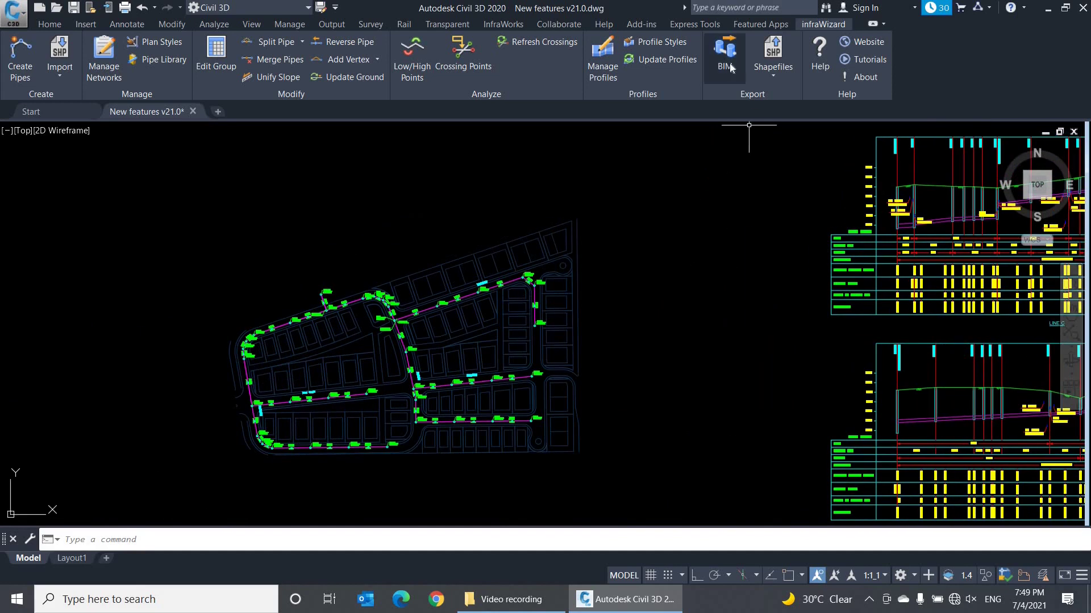
Export the SD network to BIM with Show manhole backdrop connections ticked
click(727, 62)
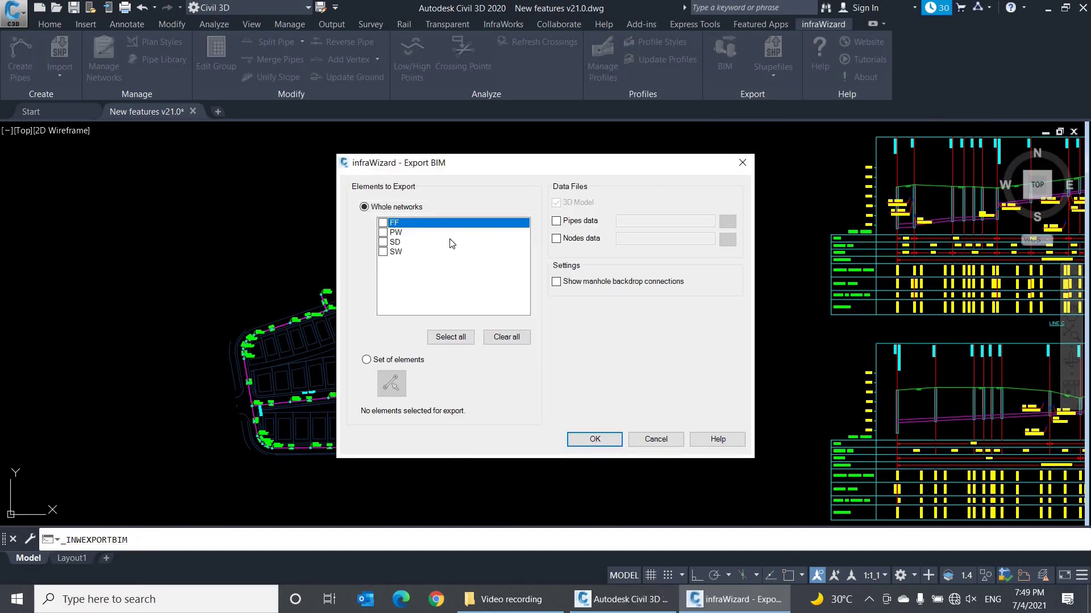
click(442, 244)
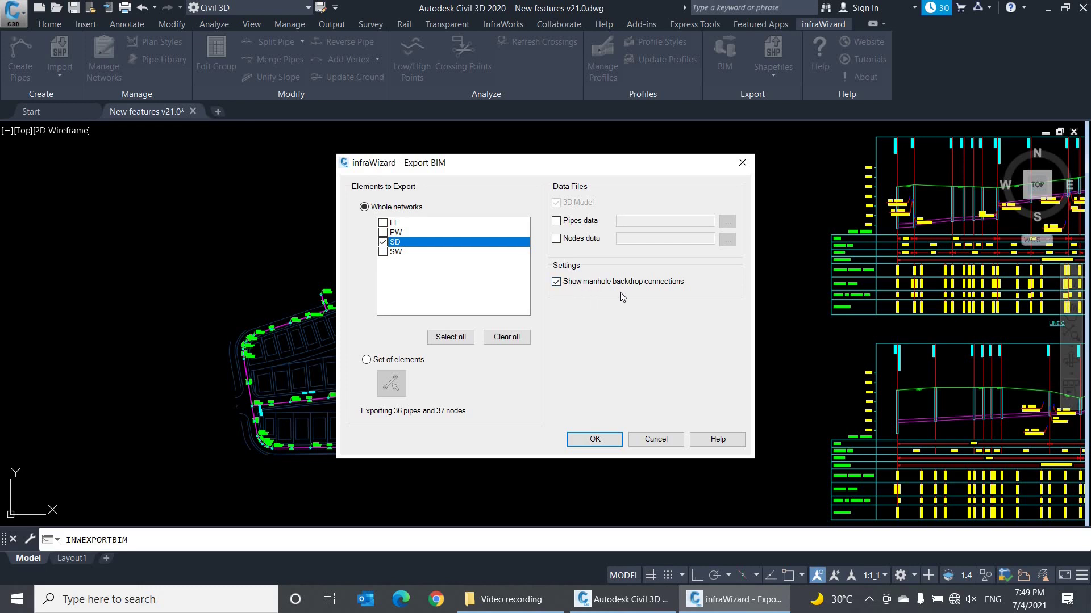
click(590, 438)
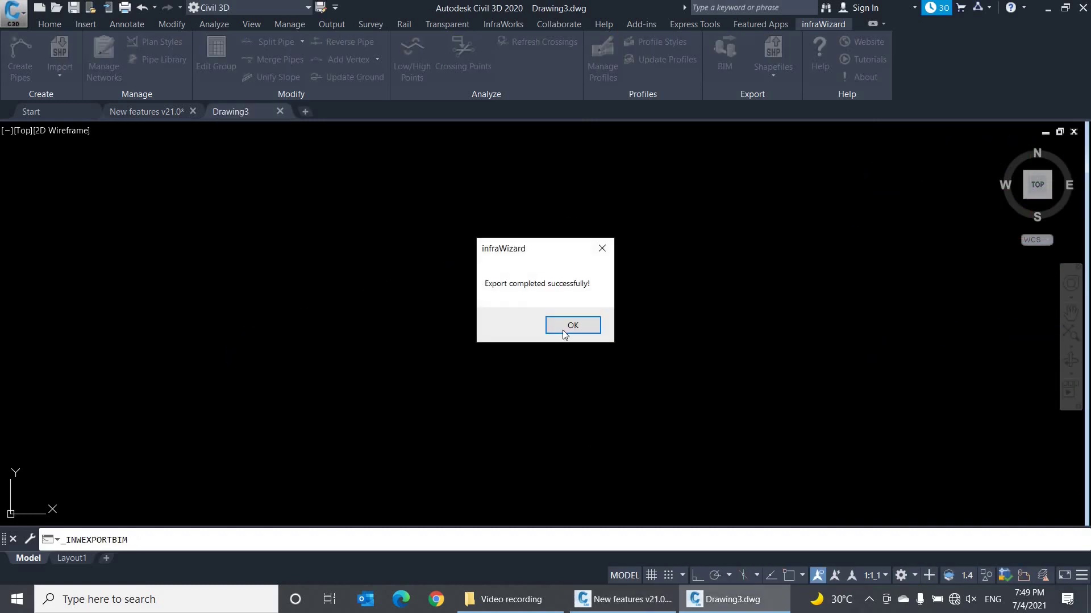
Dismiss the export success message and zoom into the junction manhole in Drawing3
click(563, 326)
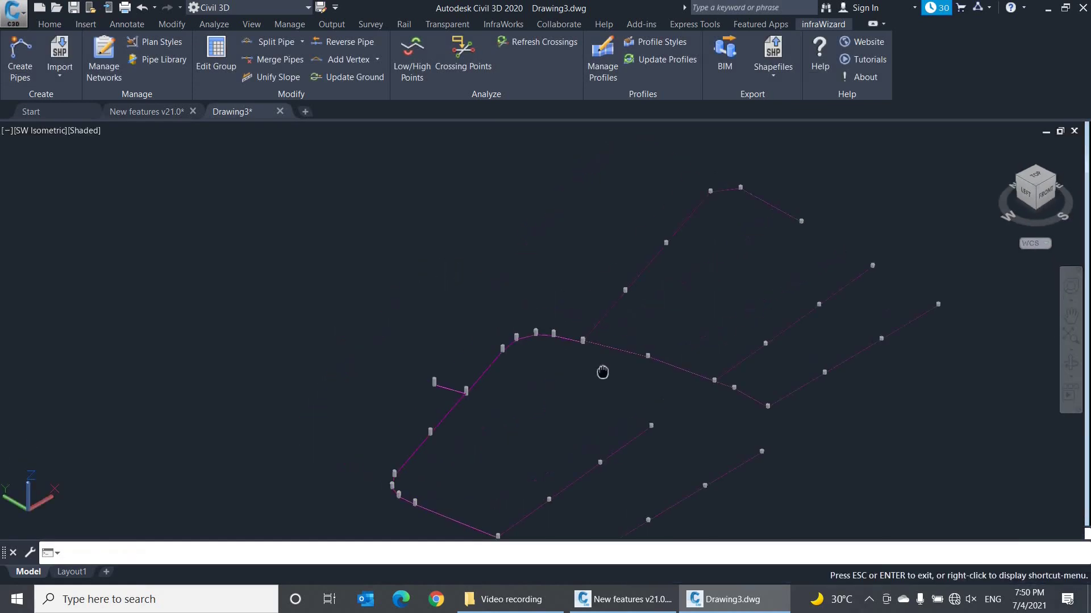
scroll(582, 349, up, 5)
scroll(580, 341, up, 3)
scroll(578, 325, up, 2)
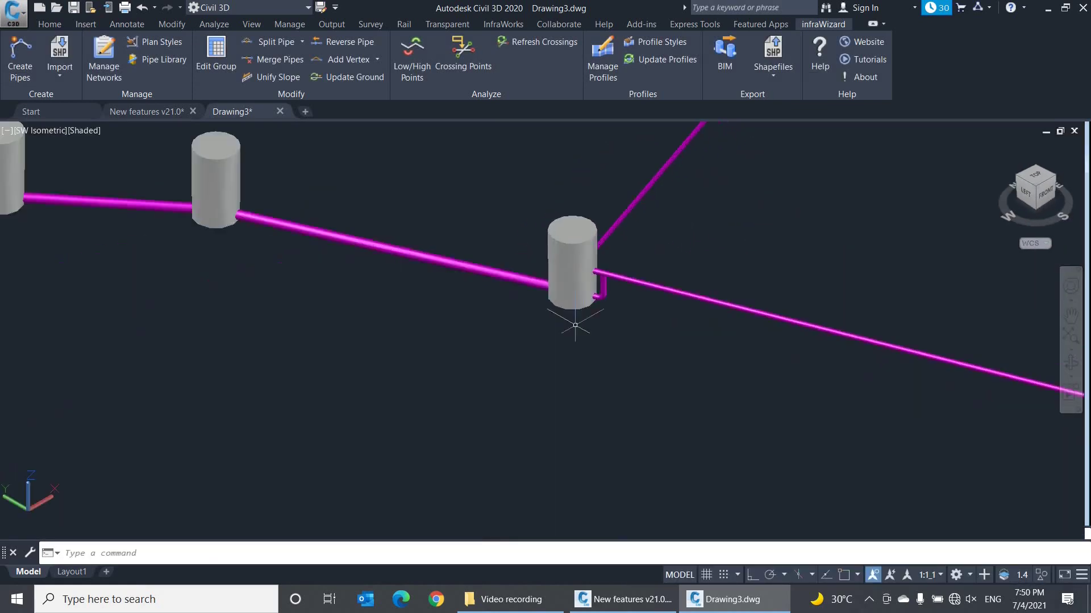
scroll(604, 304, up, 2)
scroll(629, 305, up, 2)
middle_drag(628, 304, 616, 396)
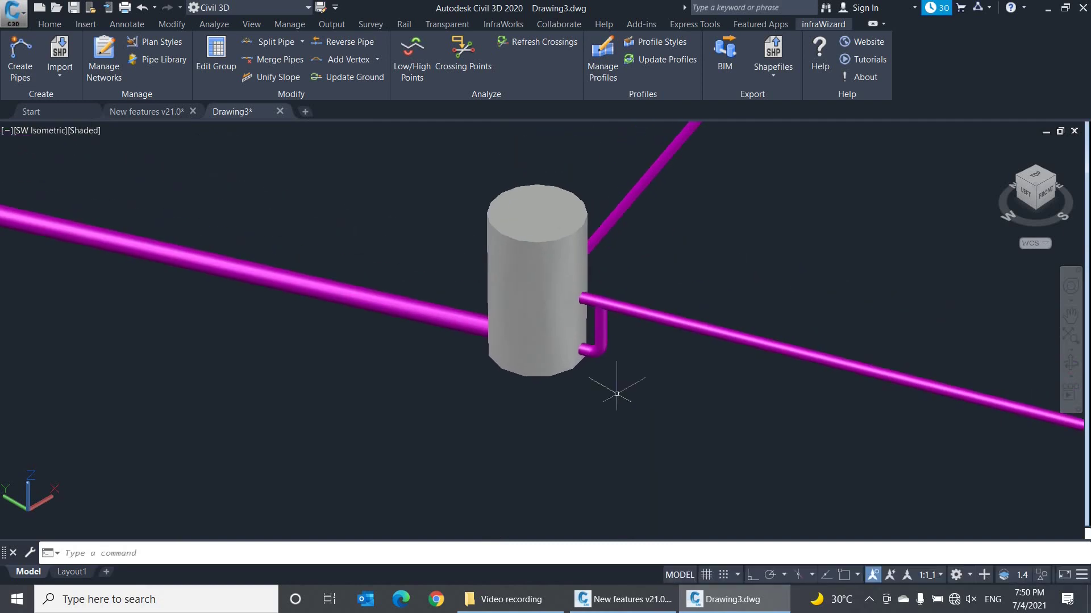
Orbit the 3D model to inspect the vertical and ramp backdrop drop pipes
click(1071, 364)
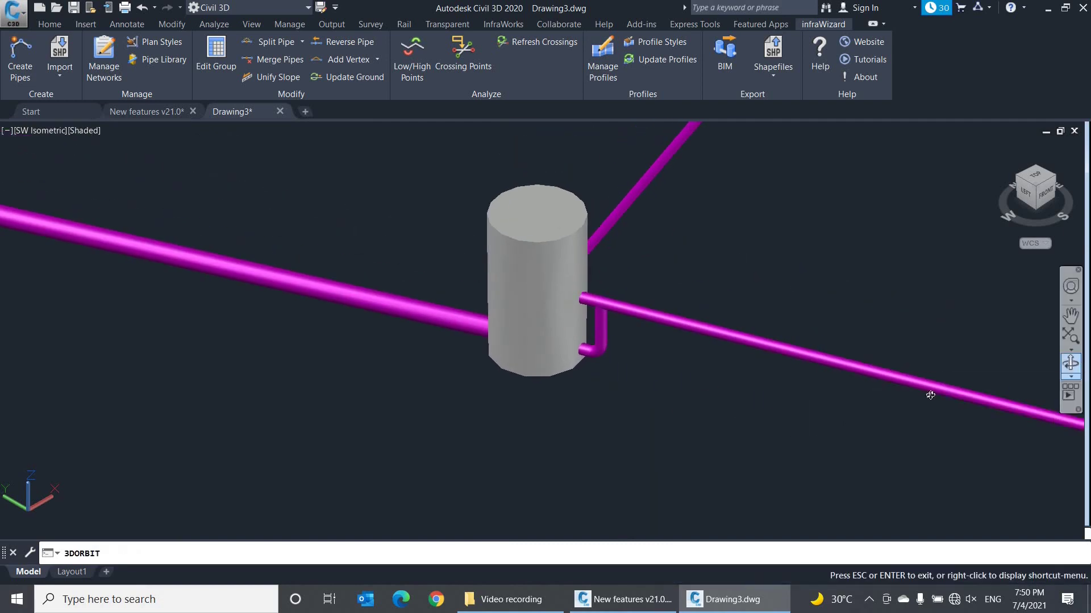
drag(604, 335, 426, 300)
mouse_move(496, 345)
mouse_down()
mouse_move(507, 403)
mouse_move(499, 385)
mouse_move(565, 419)
mouse_move(602, 418)
mouse_move(637, 382)
mouse_move(587, 413)
mouse_up()
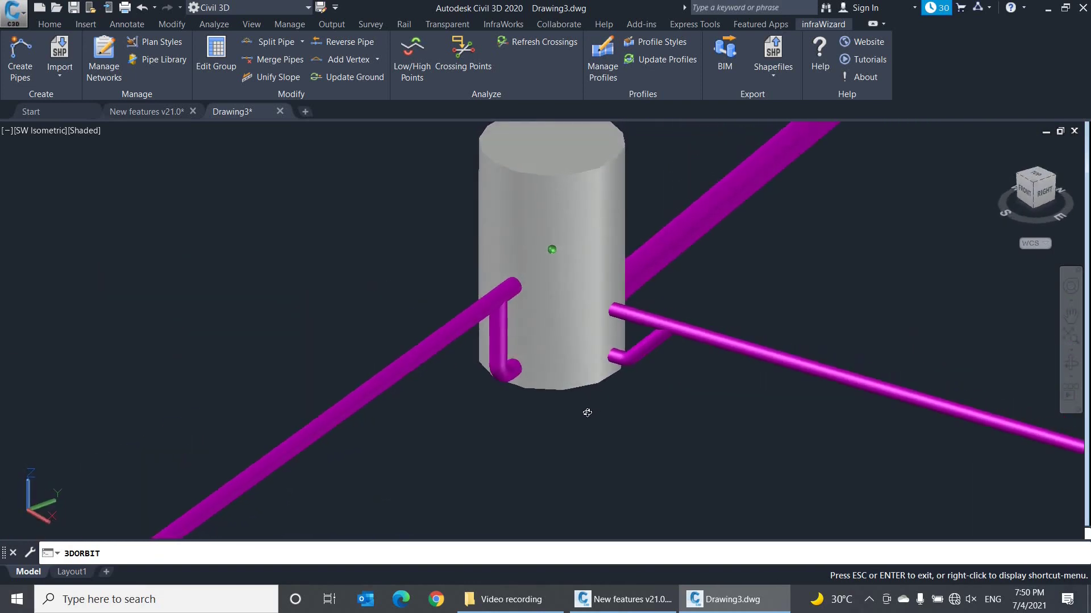
scroll(593, 426, down, 2)
scroll(597, 431, down, 1)
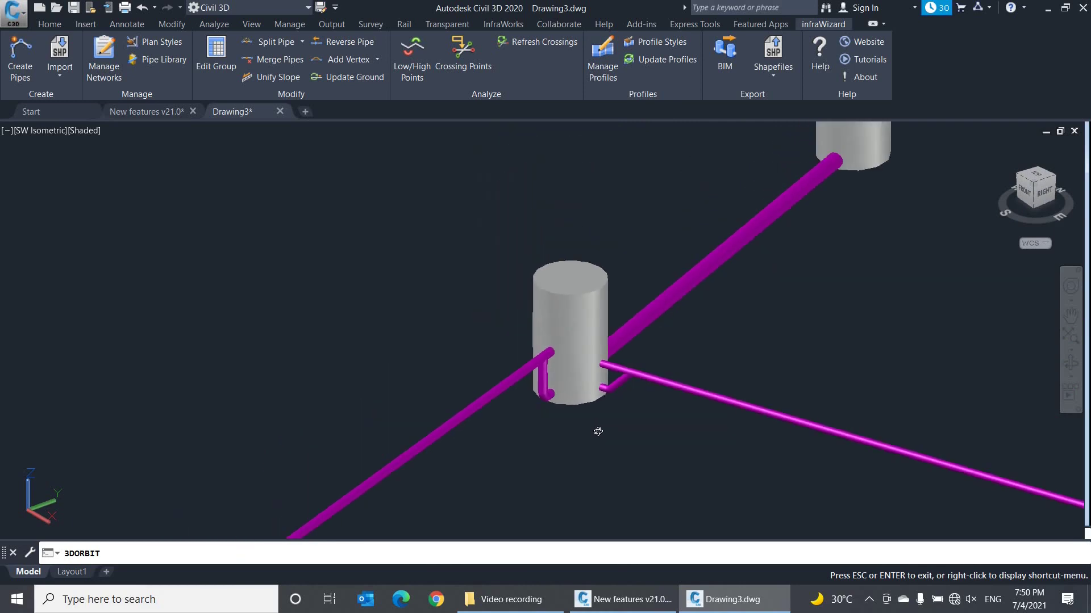
scroll(599, 431, down, 1)
scroll(598, 431, down, 1)
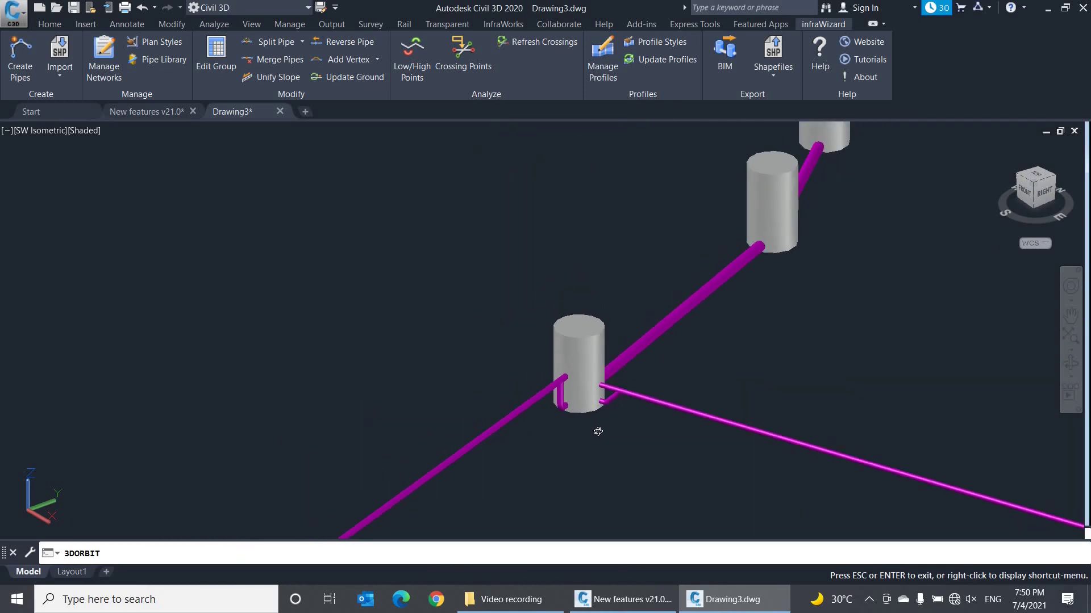